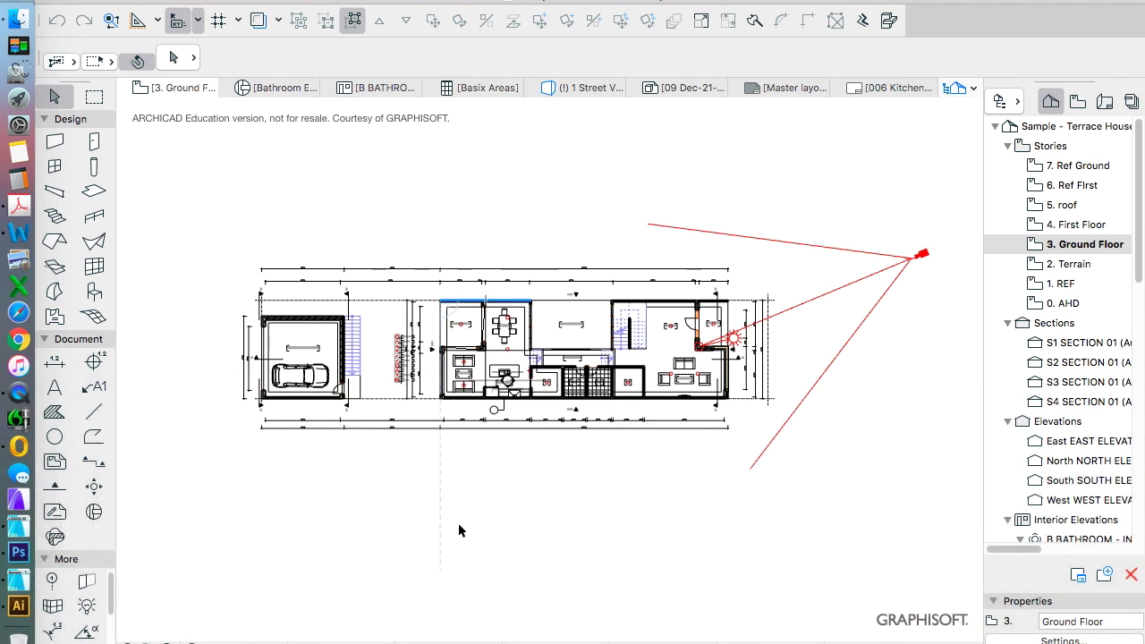
Bring up the Ground Floor plan's context menu, then dismiss it.
right_click(460, 187)
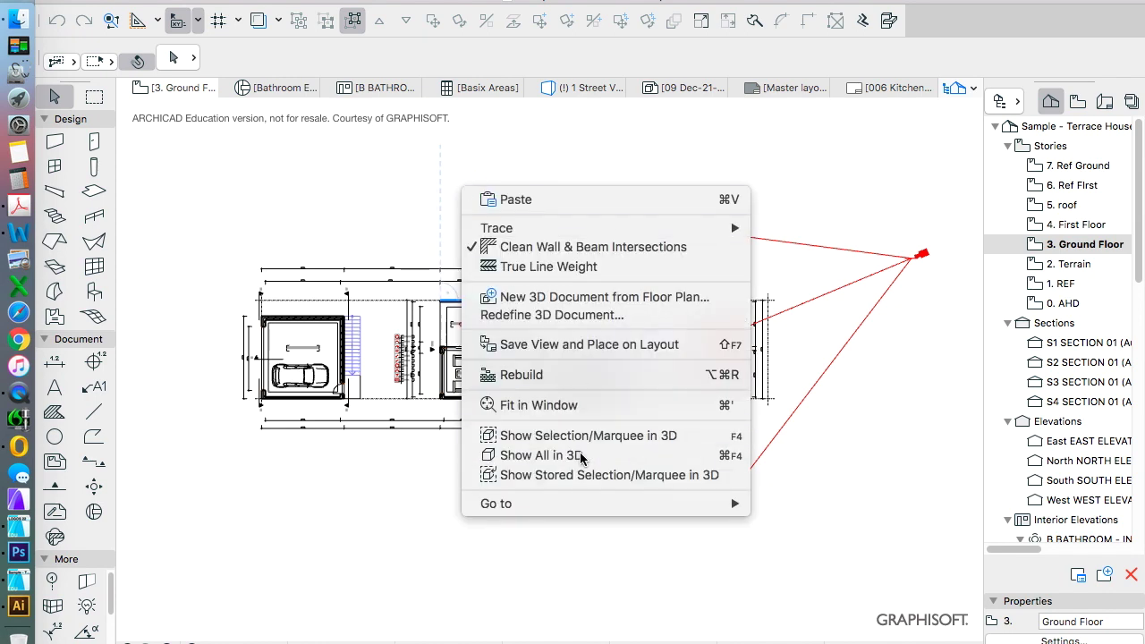
key("Escape")
Show the whole terrace house in 3D, orbit to a corner view, then reopen 3. Ground Floor.
key("F3")
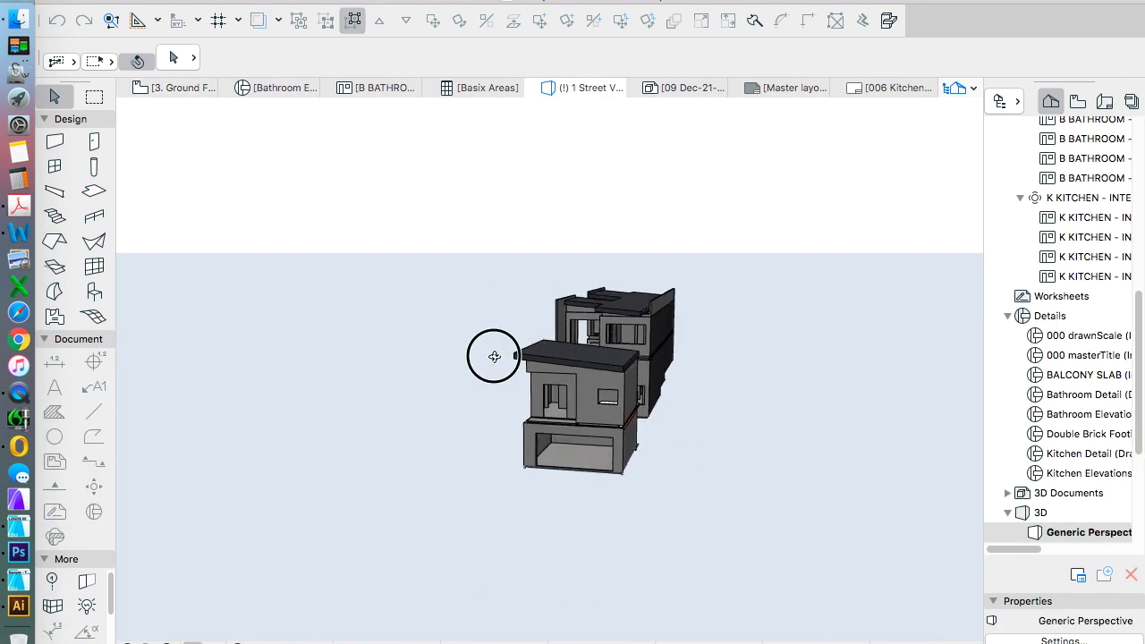
middle_click_drag(493, 356, 684, 373, "shift")
middle_click_drag(569, 309, 686, 440, "shift")
middle_click_drag(582, 329, 642, 432, "shift")
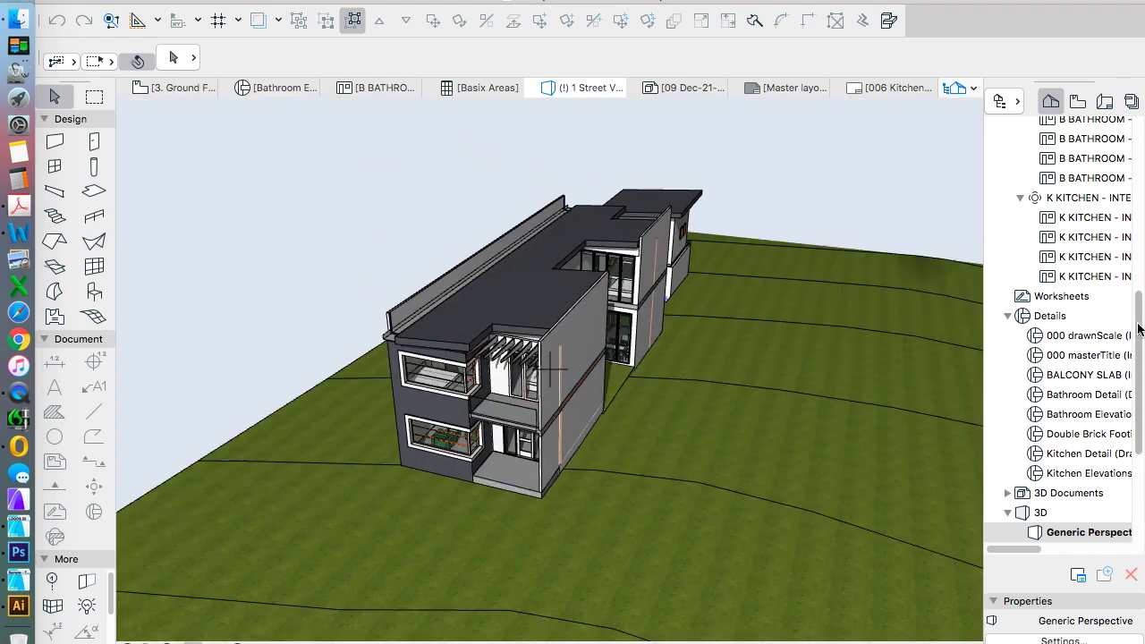
left_click_drag(1134, 320, 1134, 134)
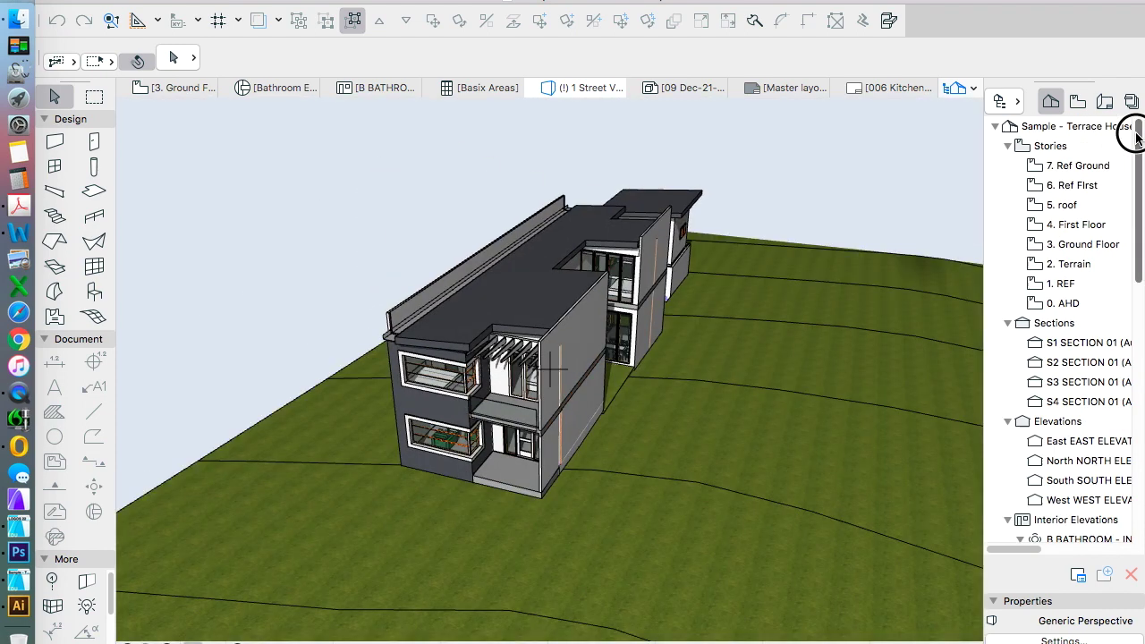
double_click(1085, 244)
Drag a copy of the top wall above the dining area to the right of the original.
scroll(590, 300, "up", 6)
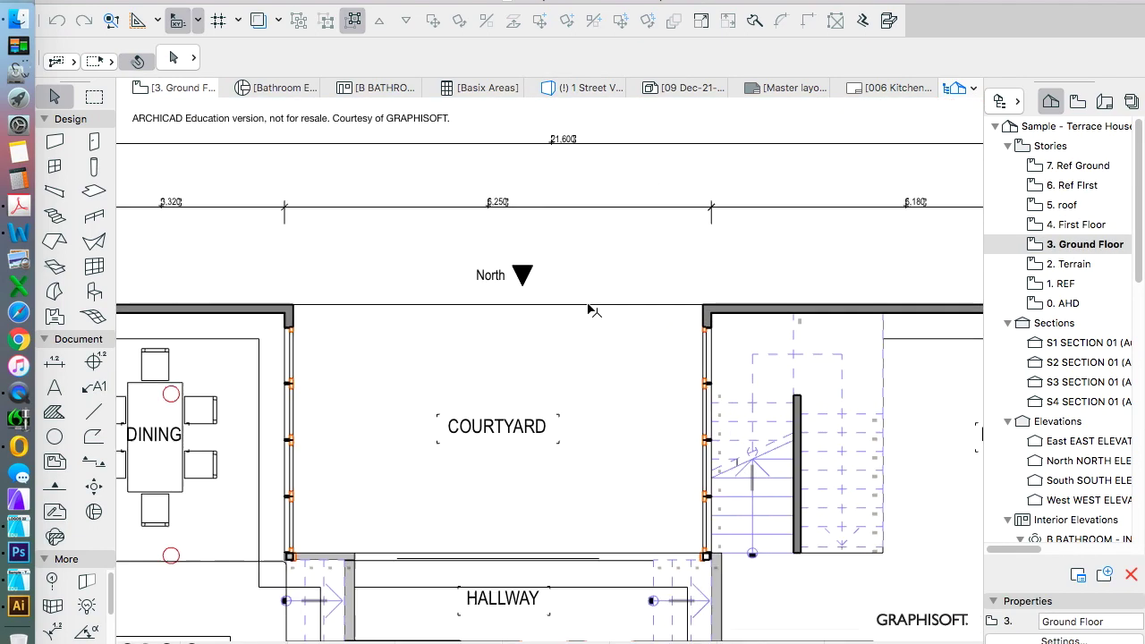
scroll(600, 345, "down", 2)
left_click(369, 315)
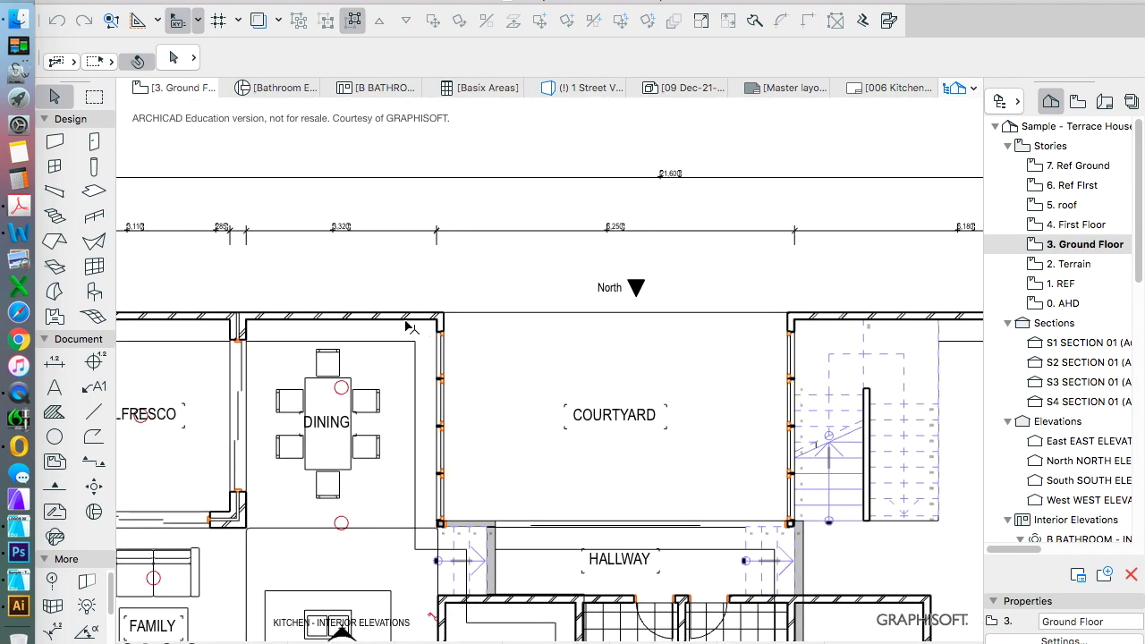
right_click(451, 151)
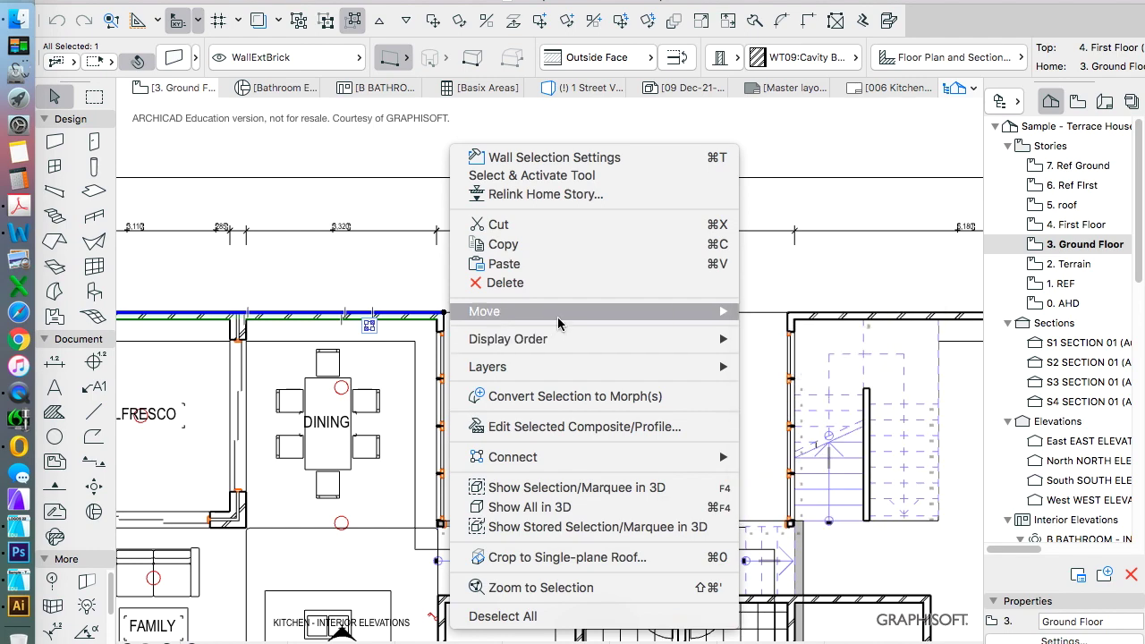
left_click(558, 315)
left_click(827, 403)
scroll(588, 341, "down", 4)
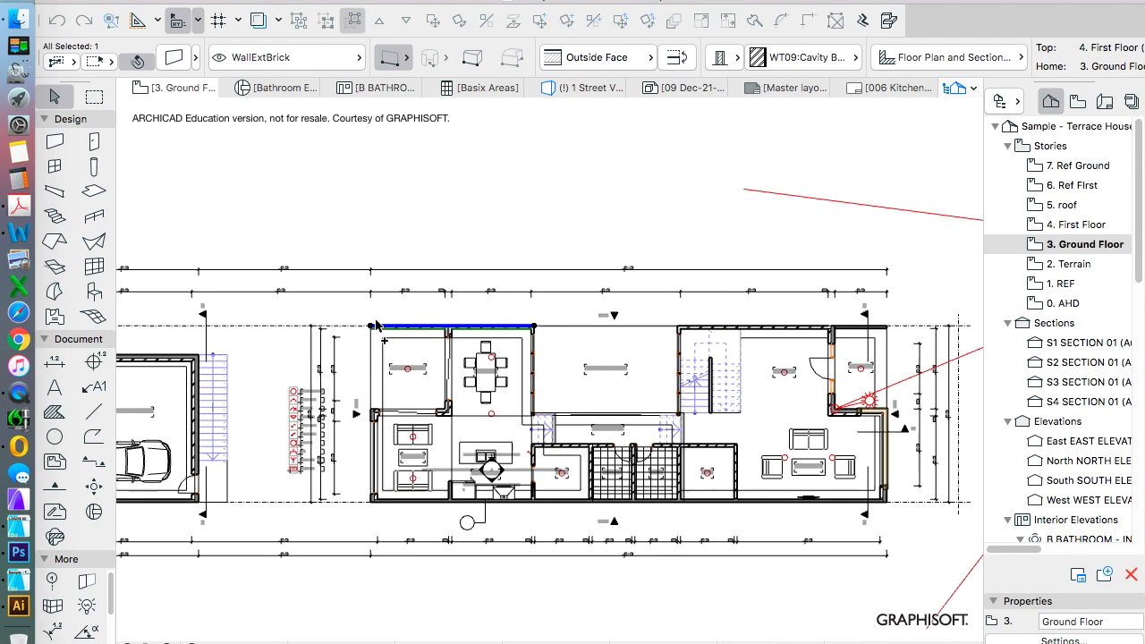
scroll(367, 333, "up", 1)
left_click(363, 332)
scroll(626, 336, "up", 2)
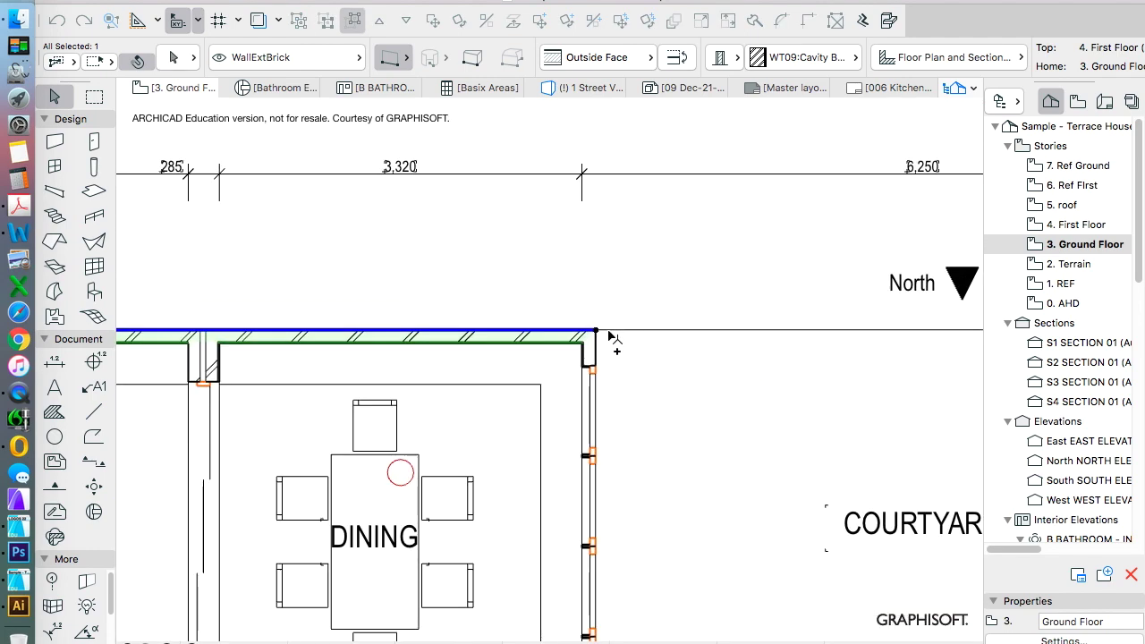
left_click(601, 332)
scroll(787, 343, "down", 3)
scroll(557, 325, "up", 5)
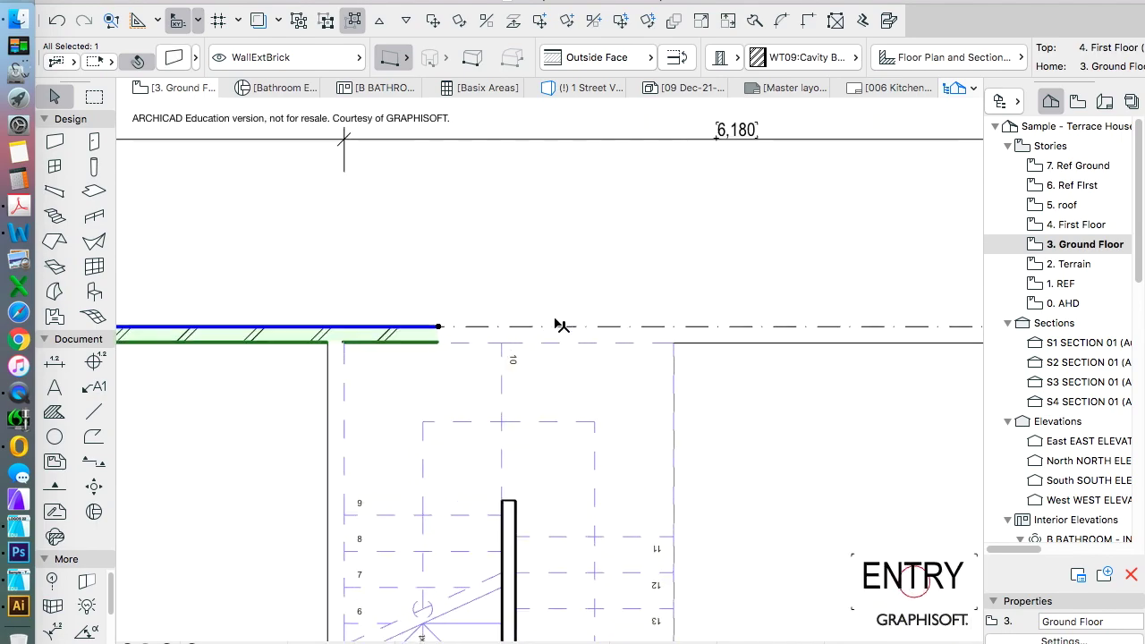
Shorten the copied wall by moving its end point.
left_click(386, 320)
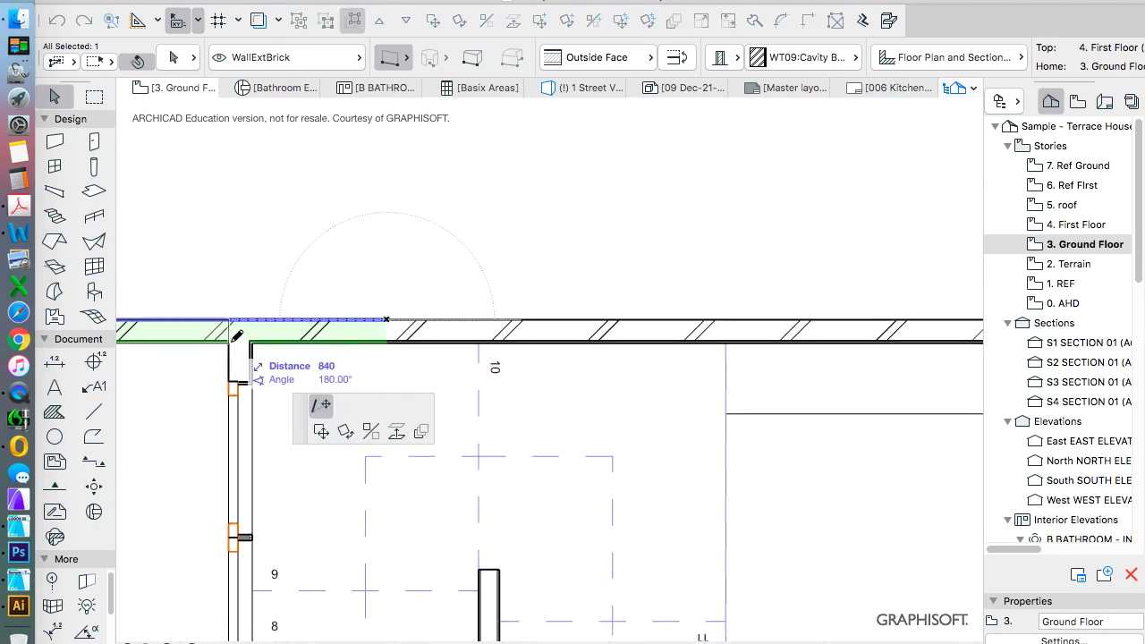
left_click(232, 320)
scroll(537, 294, "down", 6)
scroll(415, 295, "up", 3)
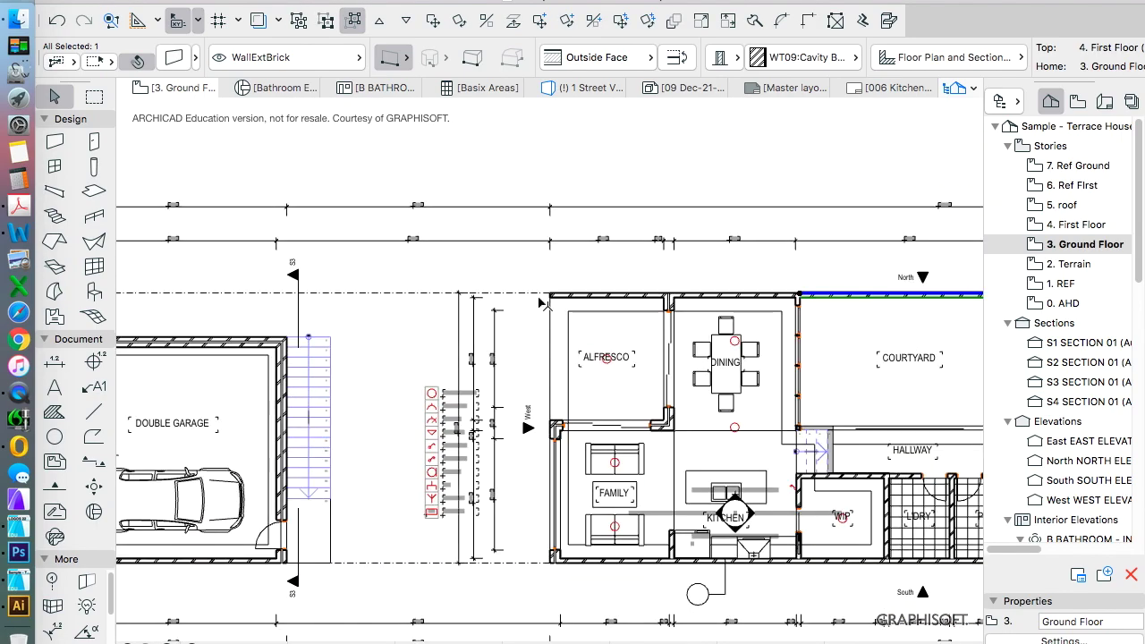
Drag a copy of the wall above Alfresco and Dining westward over the garage.
left_click(591, 295)
right_click(630, 141)
mouse_move(706, 302)
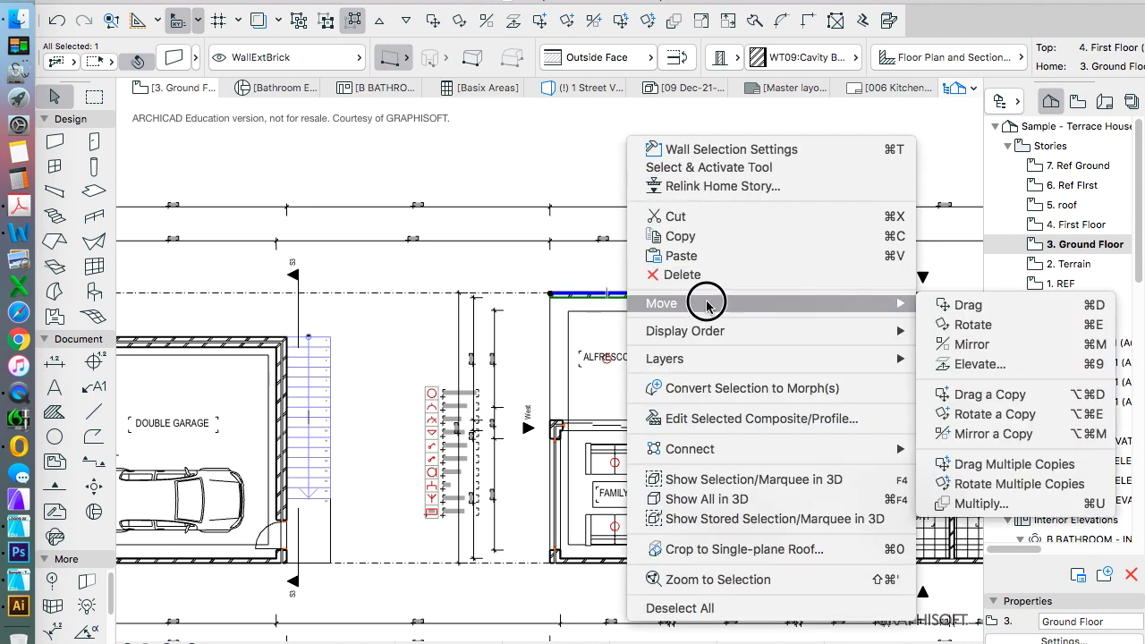
left_click(940, 390)
left_click(799, 294)
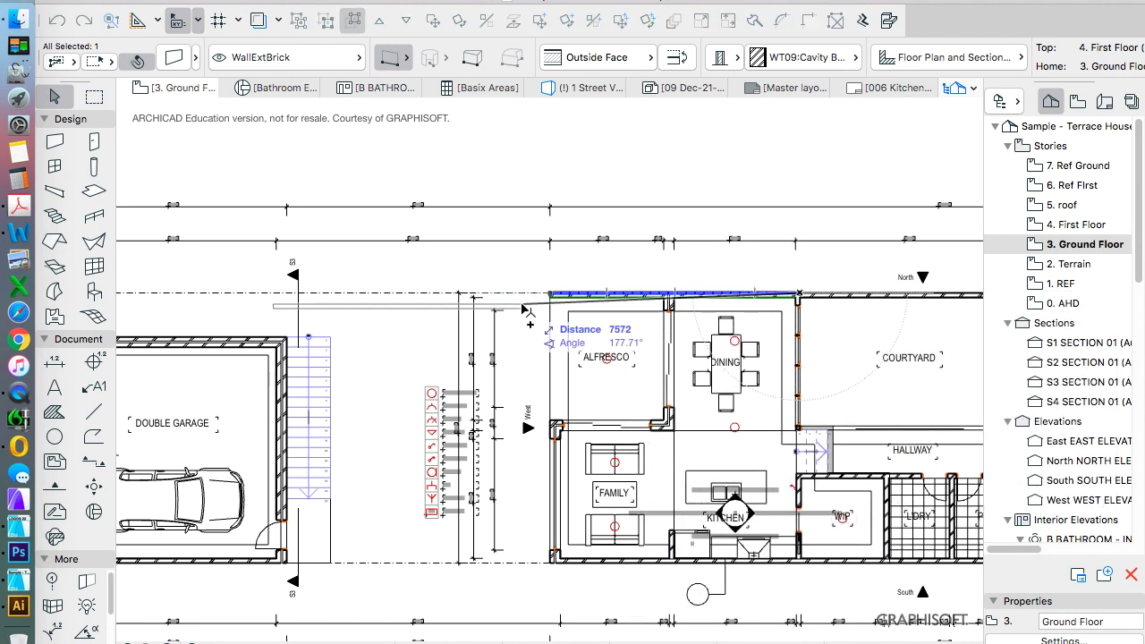
left_click(553, 295)
scroll(544, 299, "down", 3)
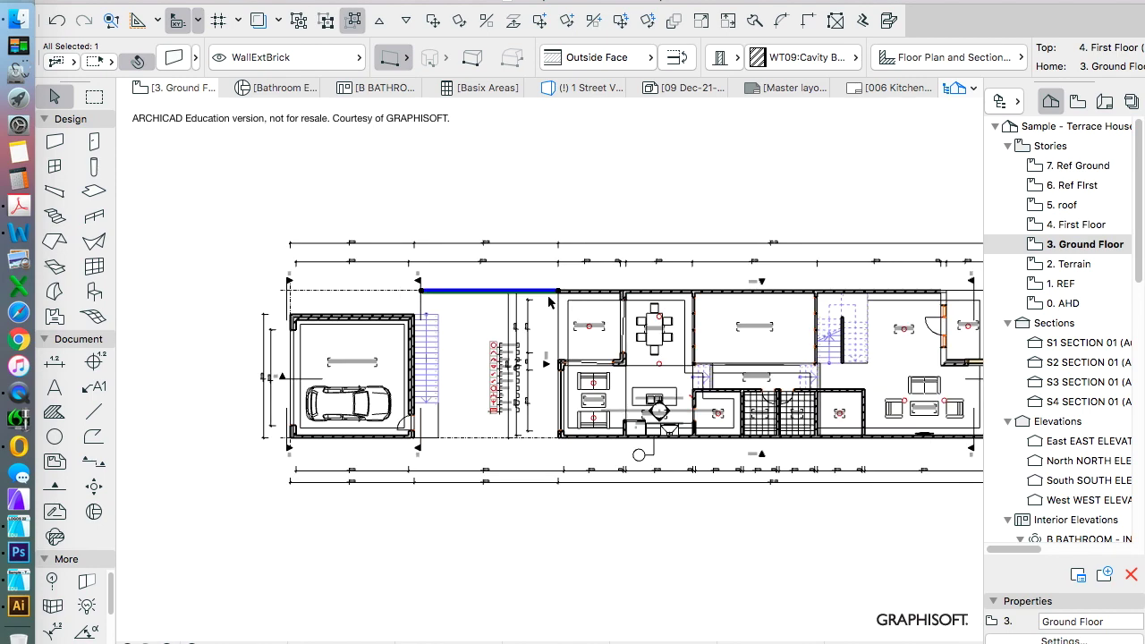
scroll(468, 274, "up", 5)
Adjust the left end of the wall above the garage, then deselect it.
left_click(481, 268)
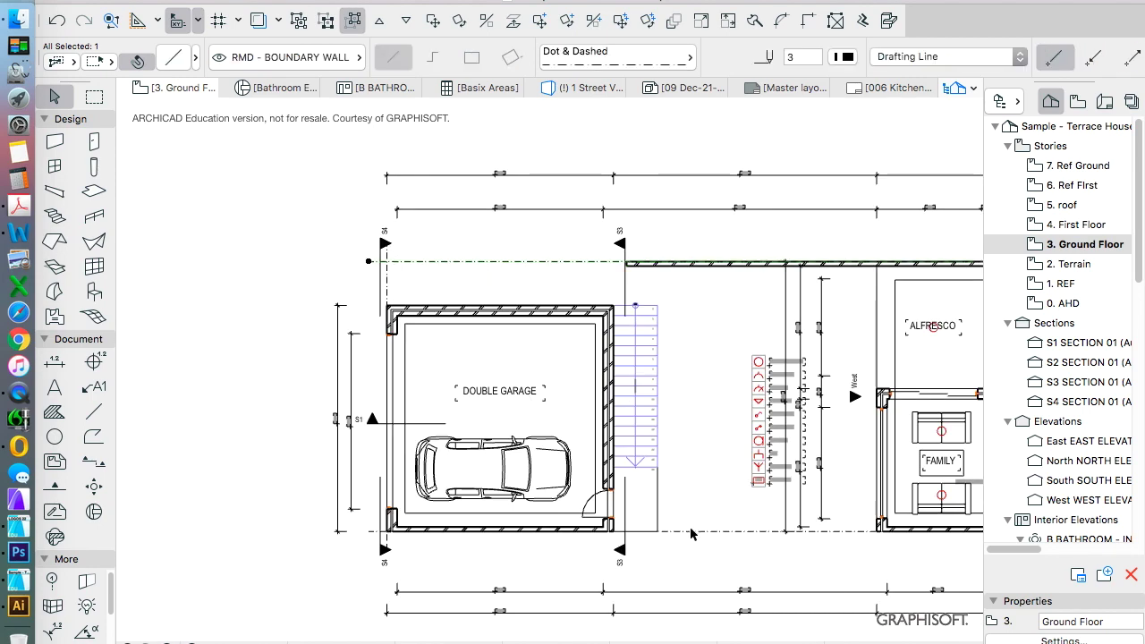
left_click(644, 265)
left_click(626, 263)
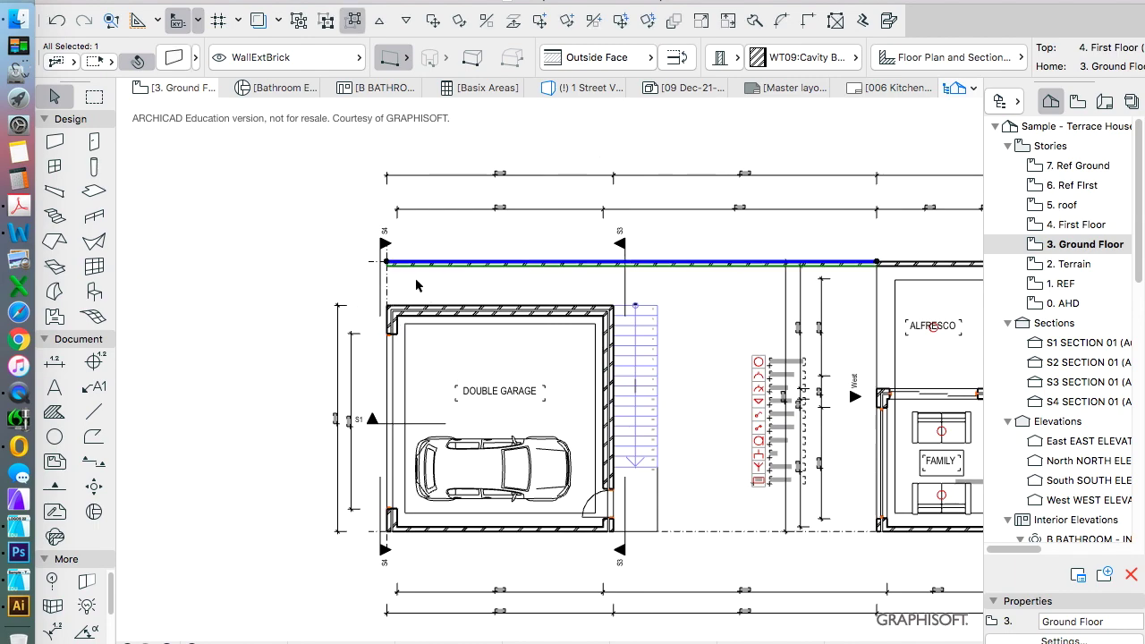
scroll(394, 265, "up", 6)
key("Escape")
scroll(161, 468, "down", 8)
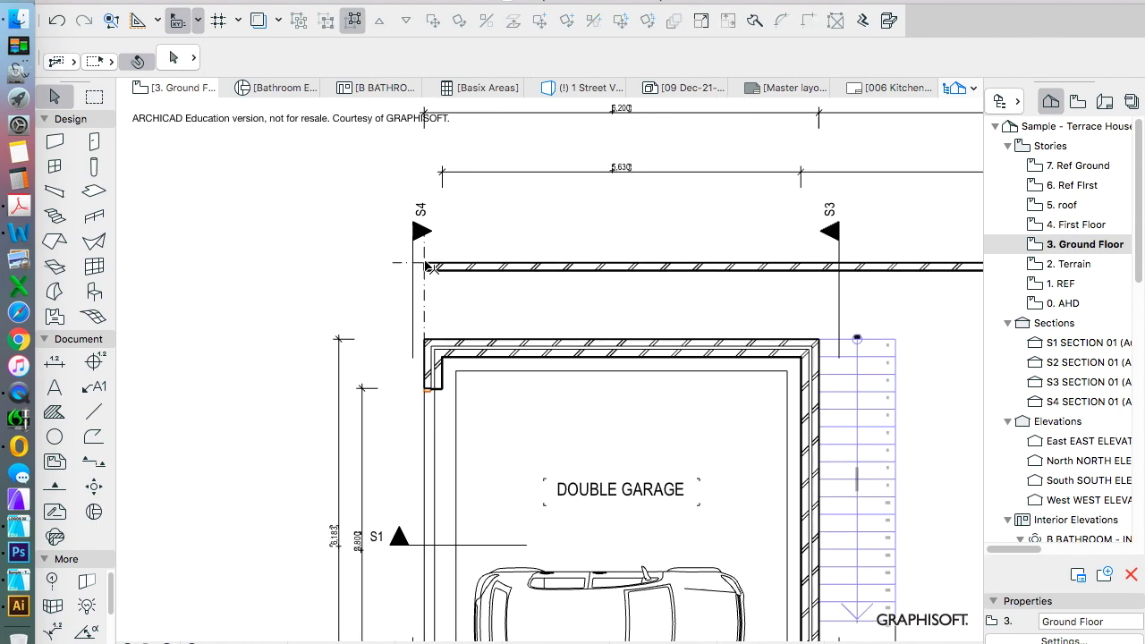
Draw a dashed line along the southern boundary beside the garage, ending at the wall.
left_click(93, 410)
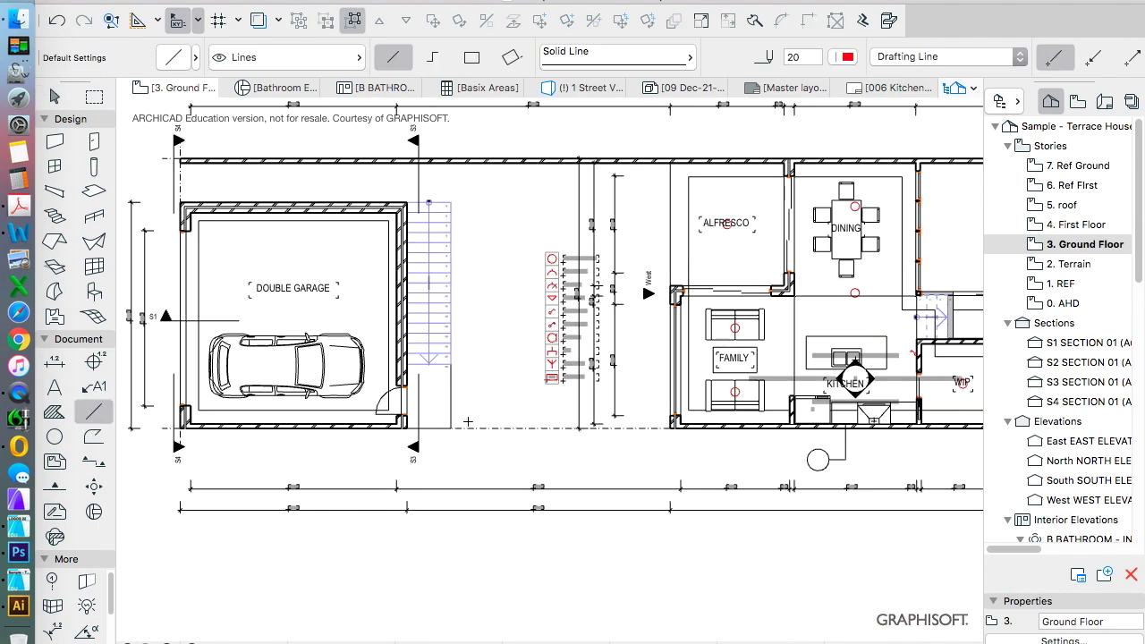
left_click(491, 429)
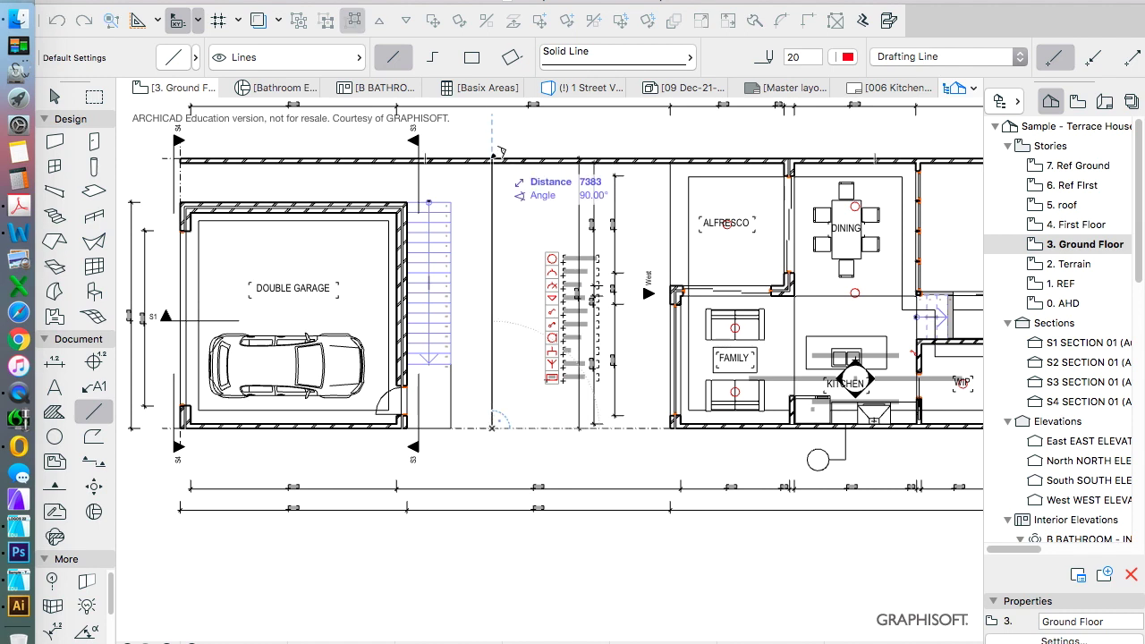
scroll(499, 152, "up", 2)
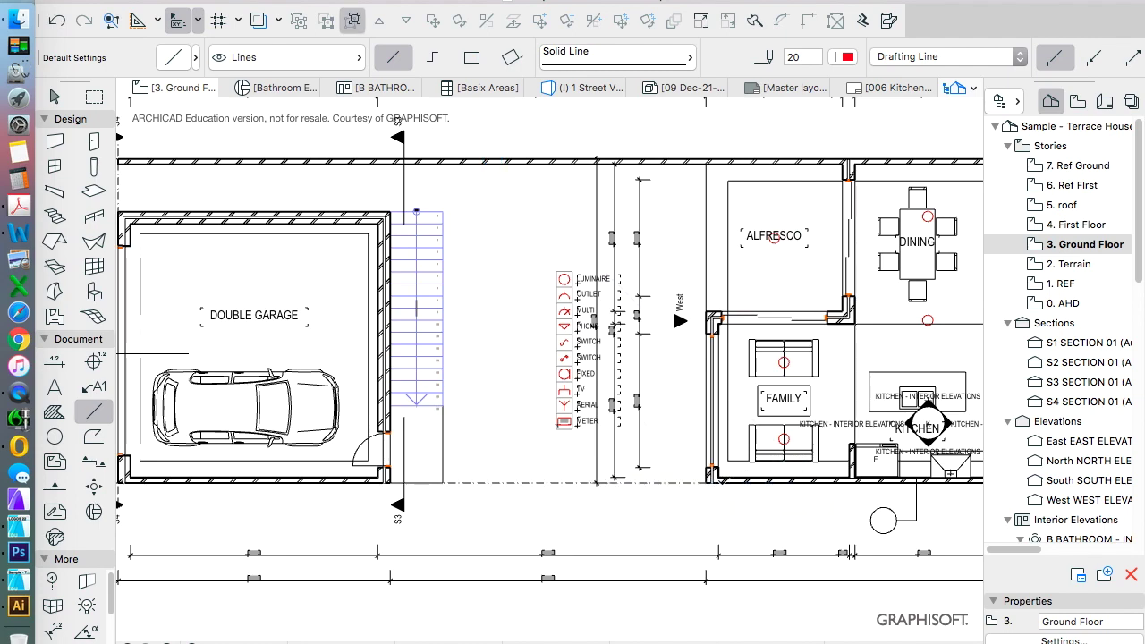
left_click(714, 481)
scroll(707, 474, "down", 3)
scroll(716, 355, "up", 3)
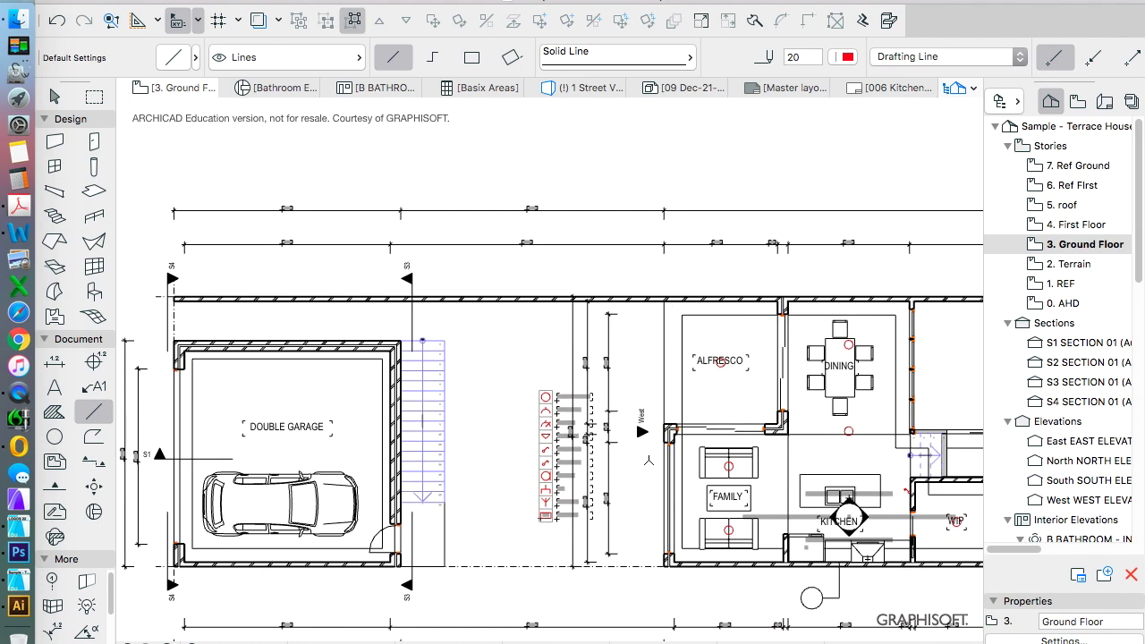
scroll(649, 461, "up", 4)
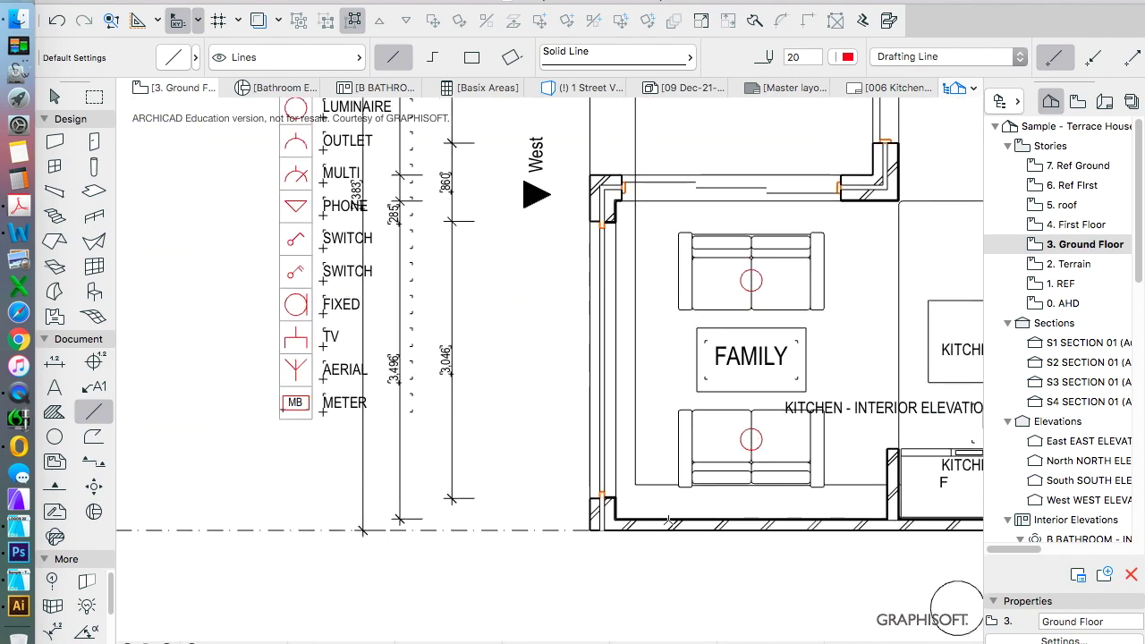
scroll(670, 520, "down", 5)
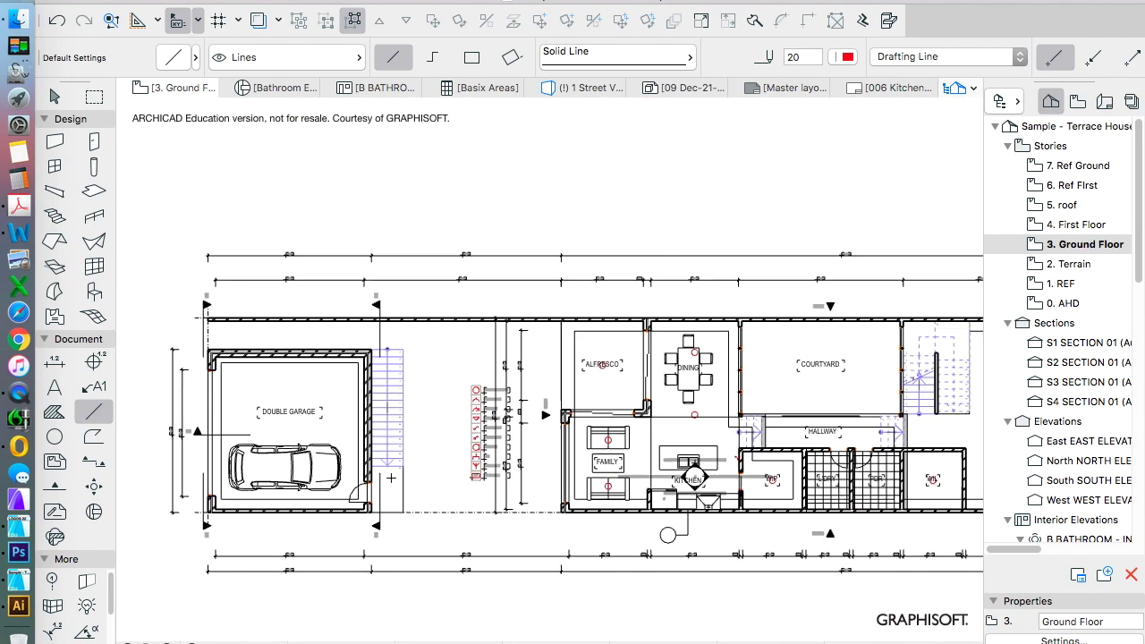
scroll(391, 478, "down", 2)
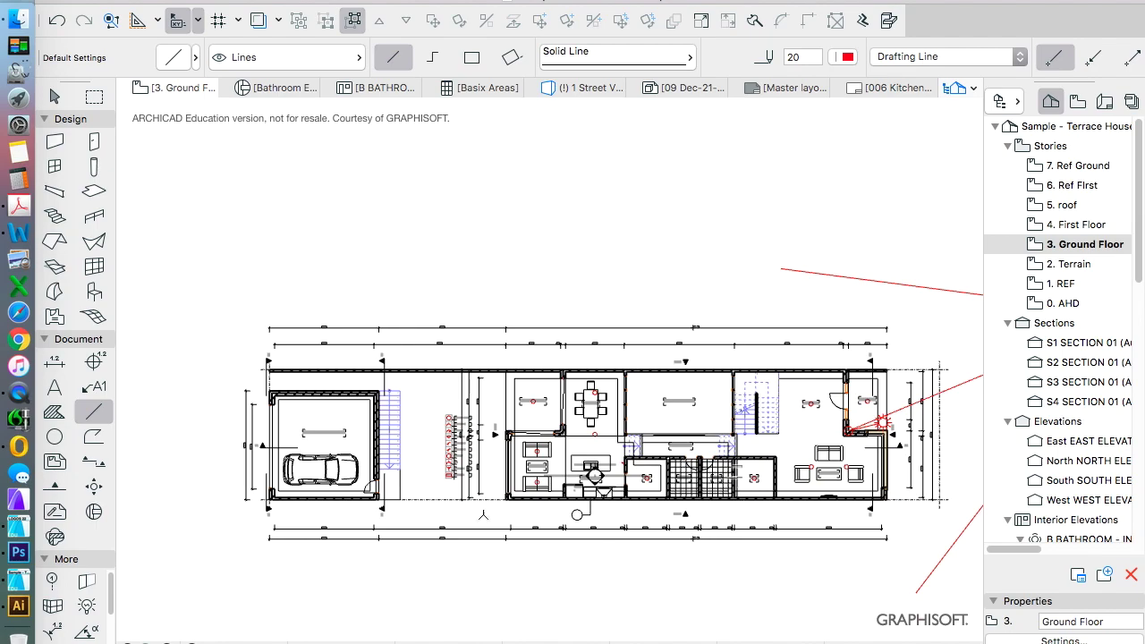
scroll(457, 479, "up", 5)
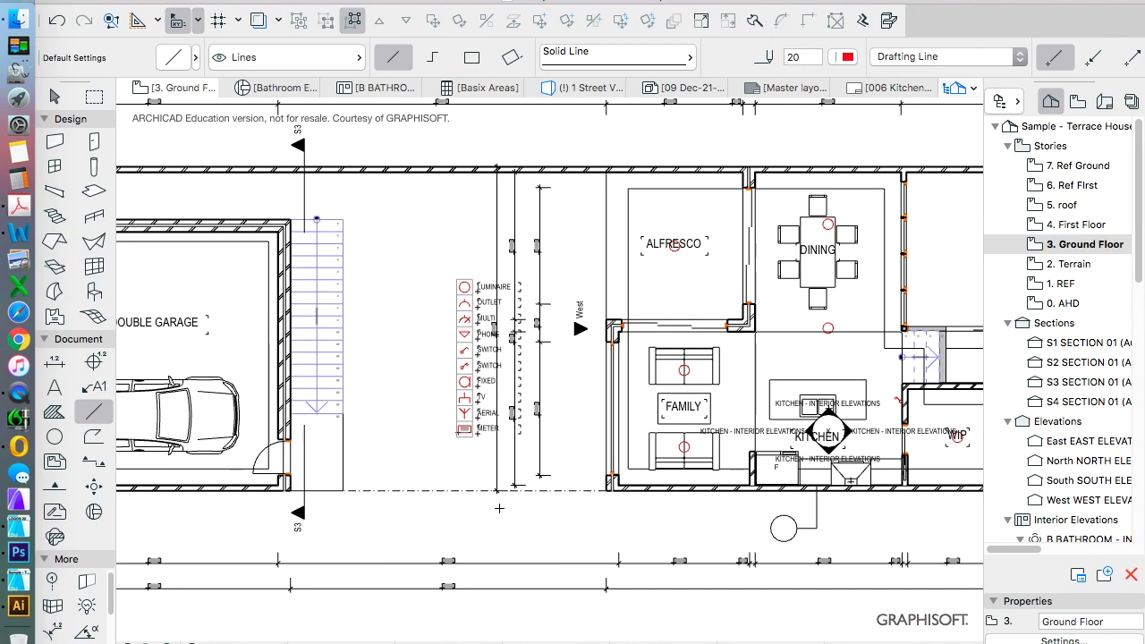
Drag a copy of the garage's bottom wall, starting from its corner.
left_click(284, 489, "shift")
scroll(295, 488, "down", 3)
scroll(380, 419, "up", 4)
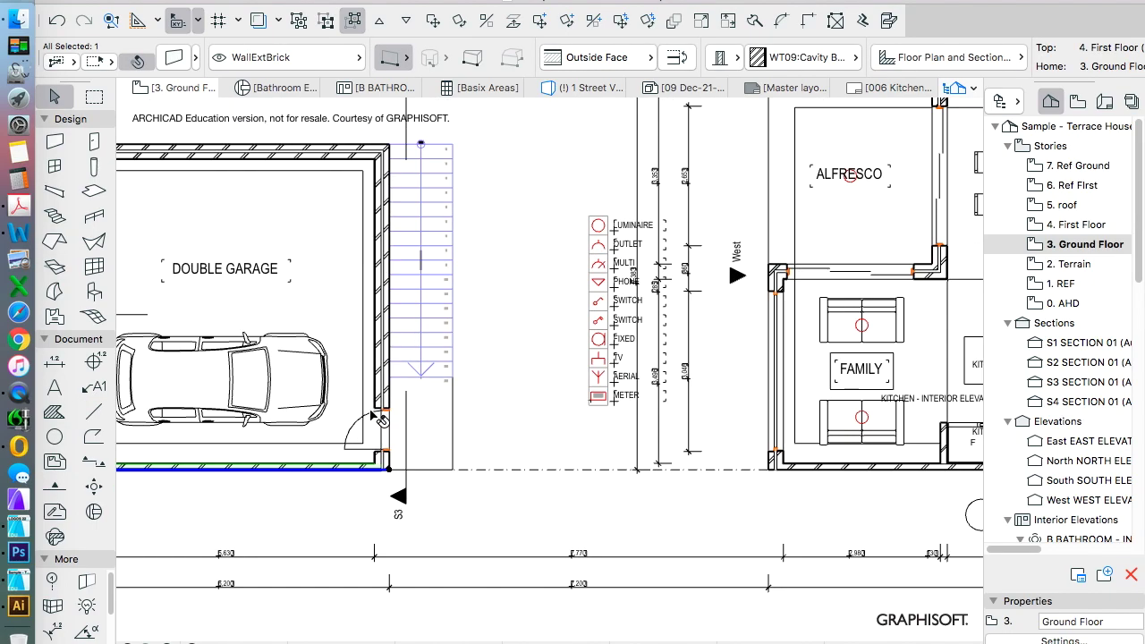
scroll(380, 419, "down", 3)
right_click(207, 387)
mouse_move(307, 549)
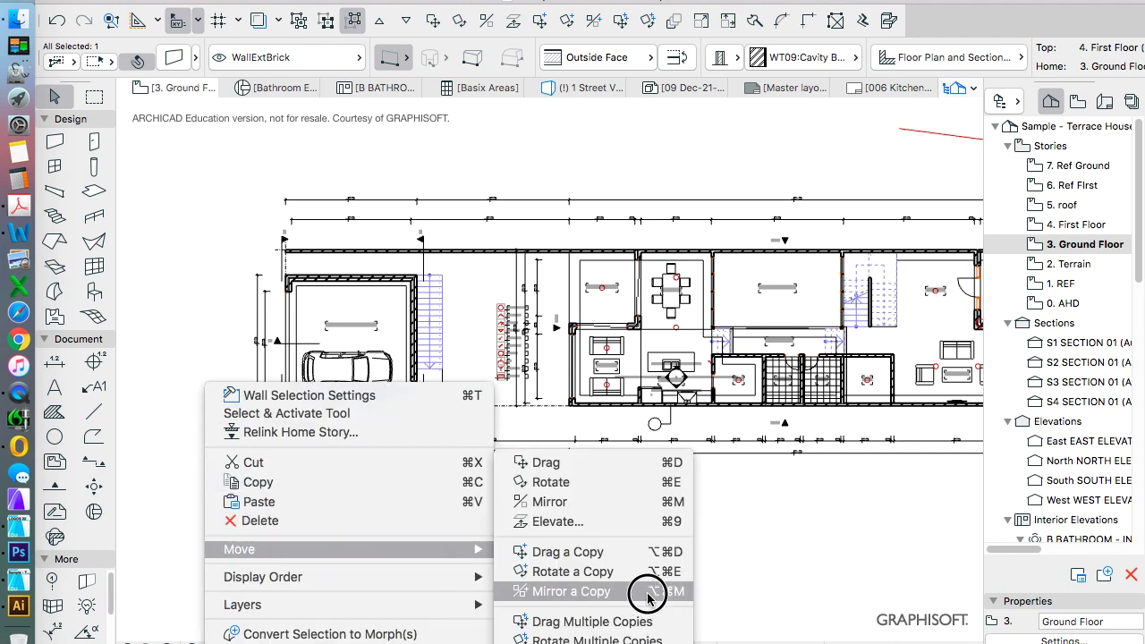
left_click(568, 552)
left_click(287, 406)
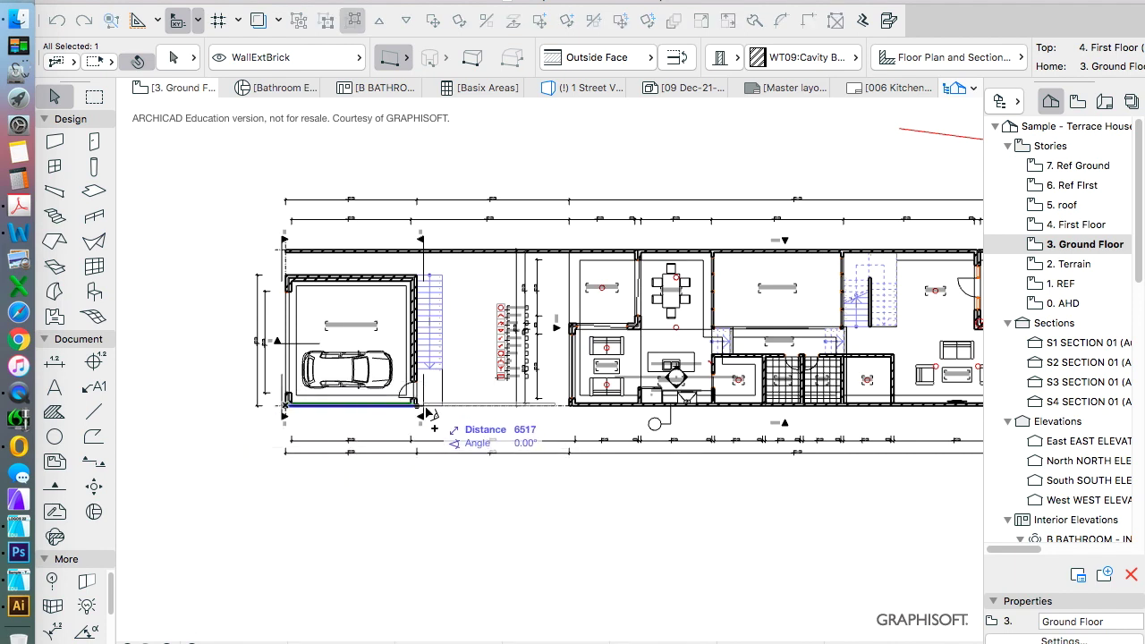
scroll(427, 413, "up", 5)
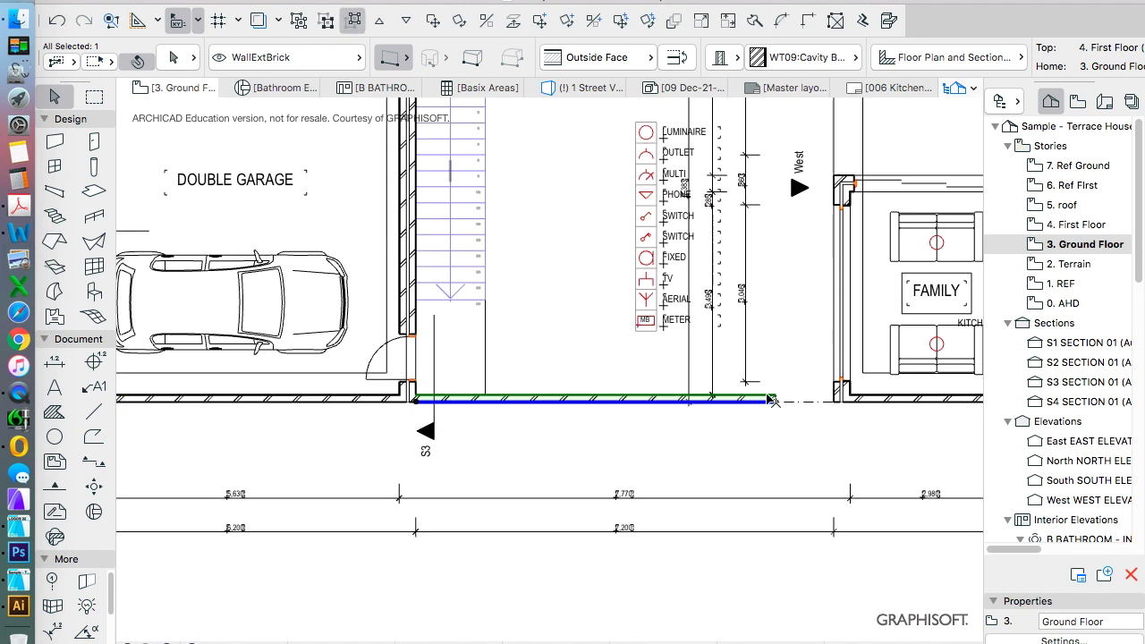
Stretch the copied wall's end to the next corner and clear the selection.
left_click(774, 401)
left_click(834, 402)
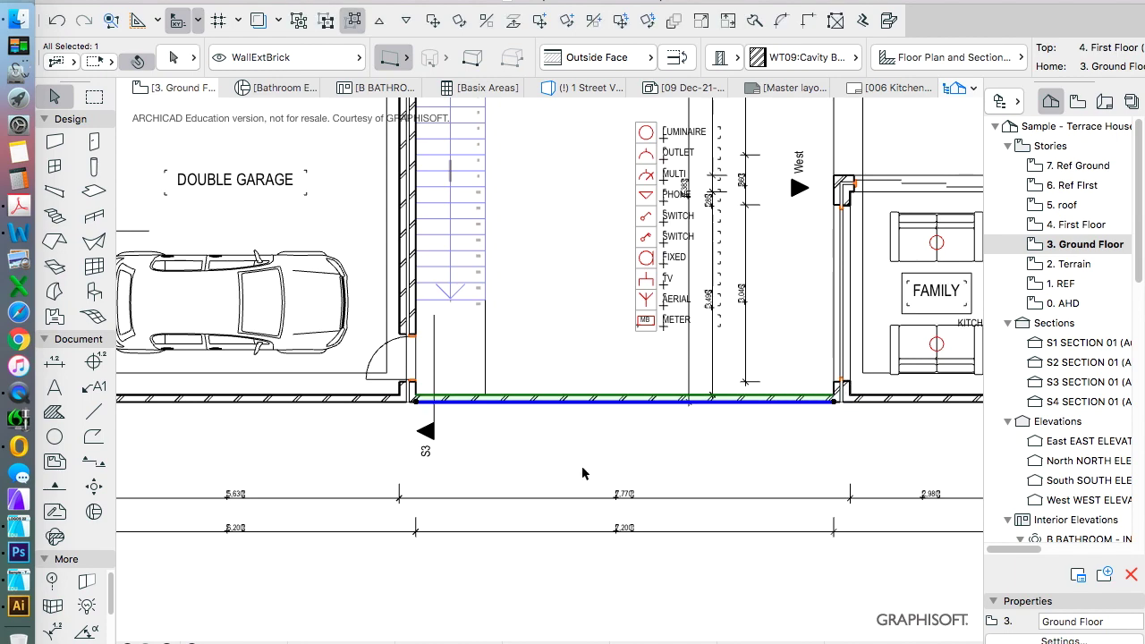
scroll(555, 447, "down", 10)
key("Escape")
scroll(358, 362, "down", 3)
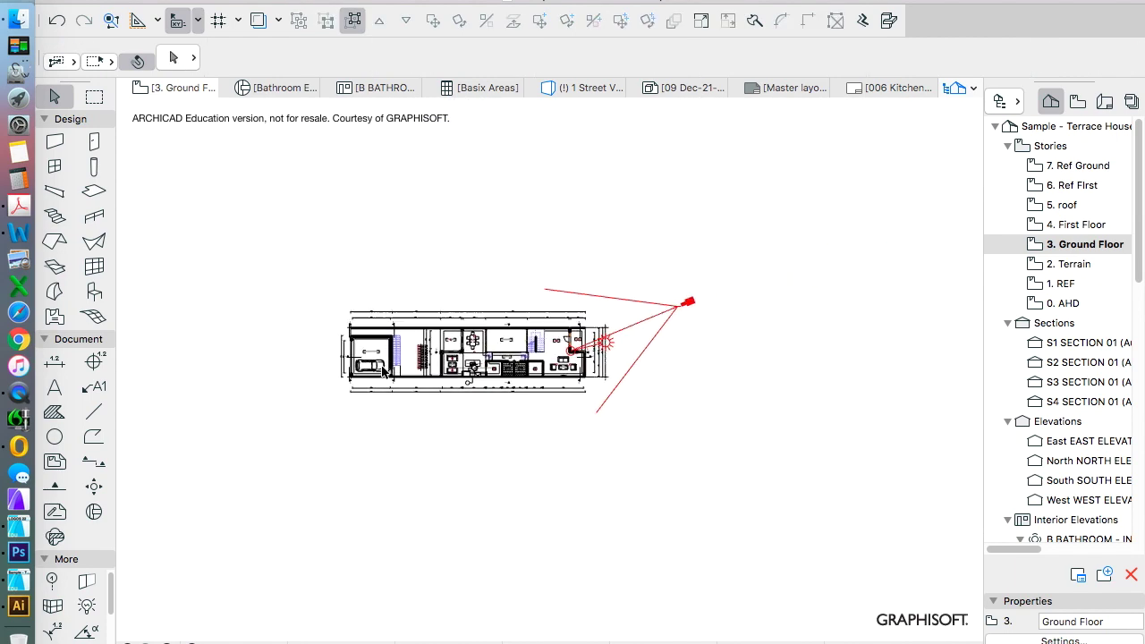
scroll(383, 370, "up", 6)
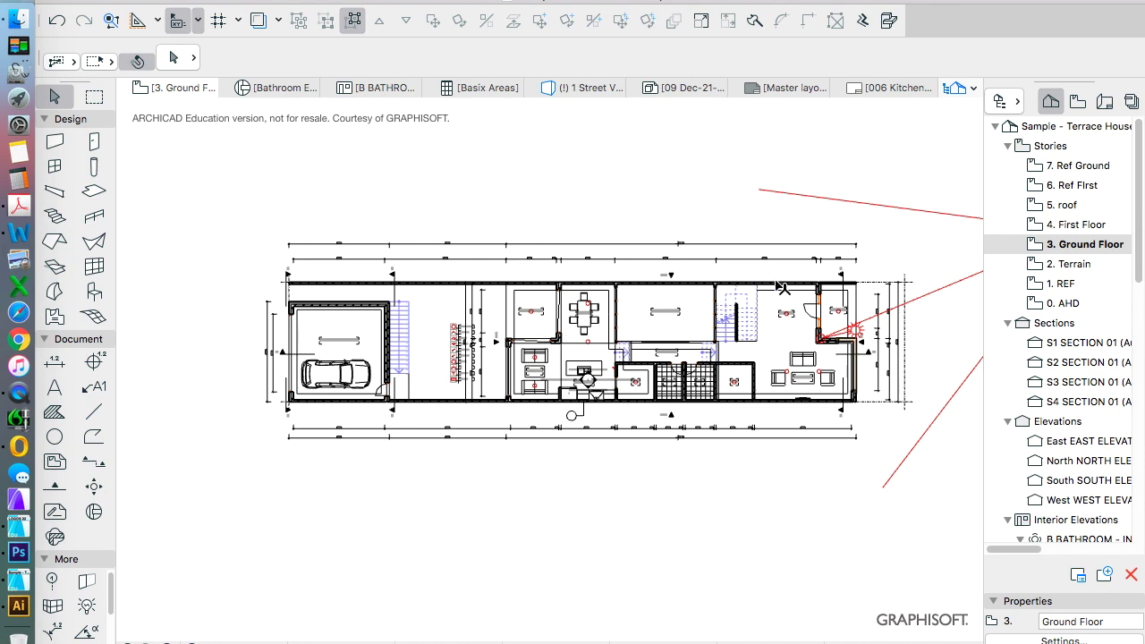
scroll(554, 349, "up", 3)
scroll(618, 344, "down", 4)
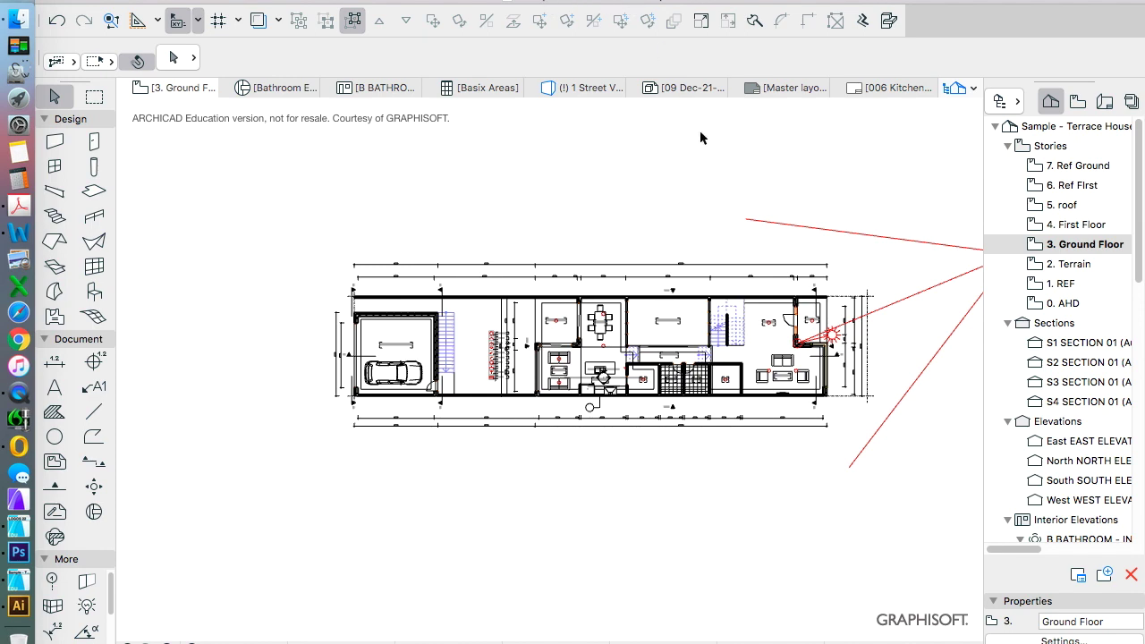
Cycle the Navigator through Layout Book, Project Map and View Map to show saved views.
scroll(626, 380, "down", 3)
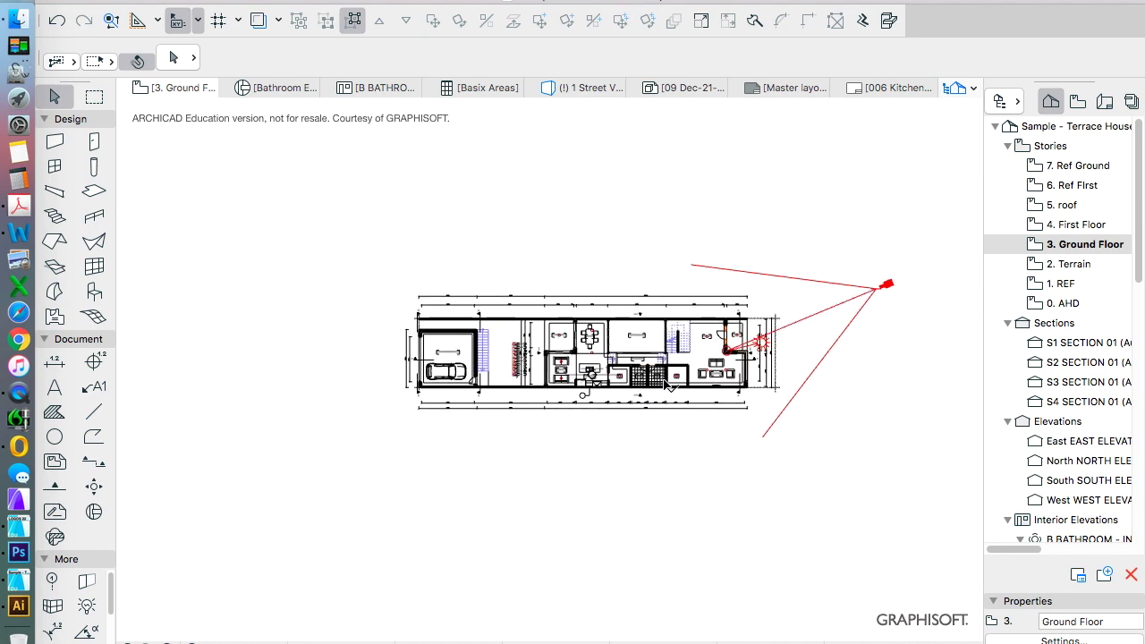
left_click(1107, 103)
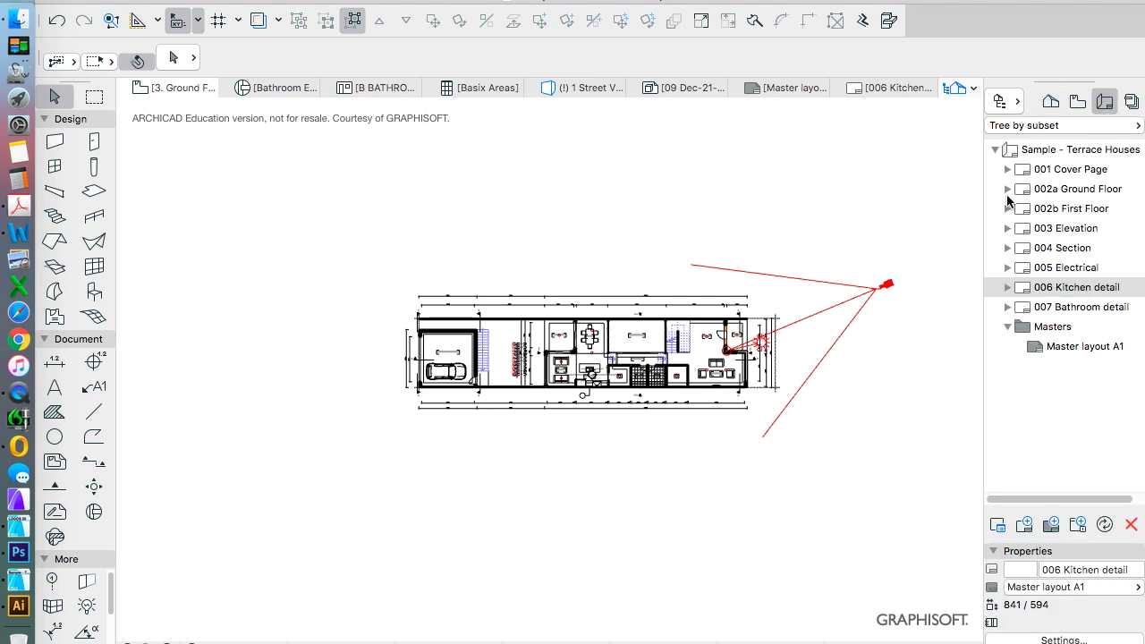
left_click(1050, 102)
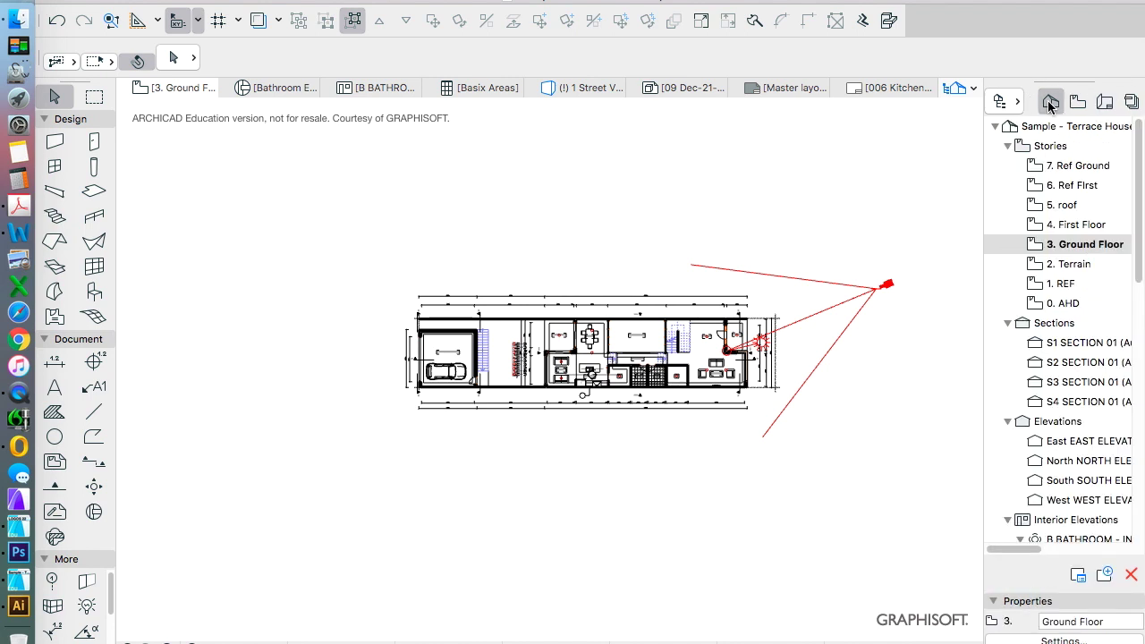
left_click(1107, 102)
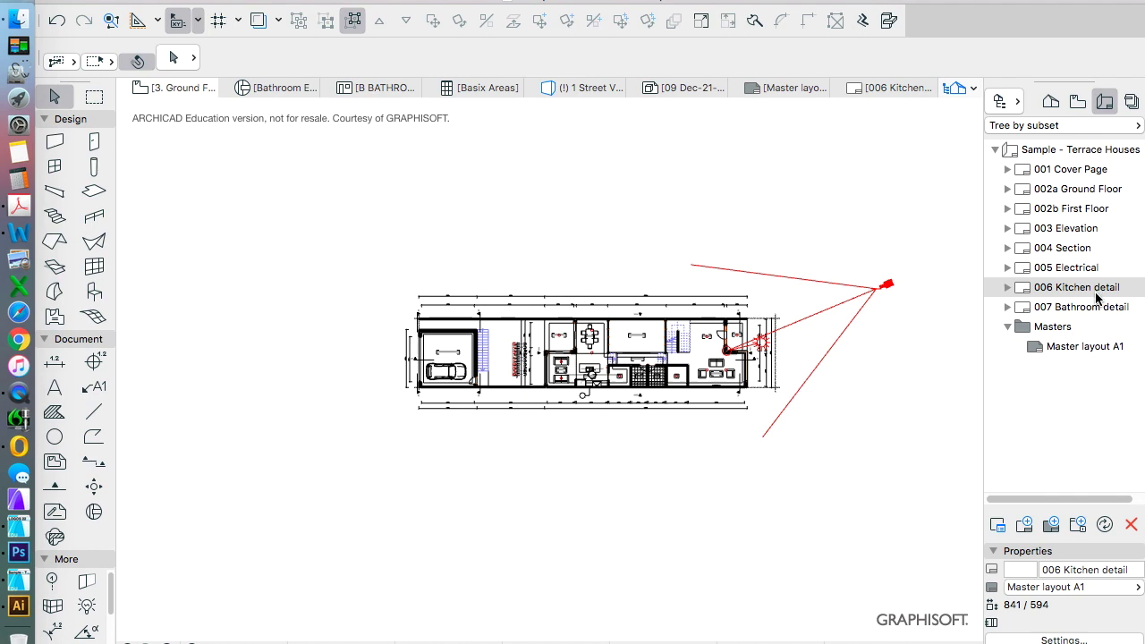
left_click(1078, 102)
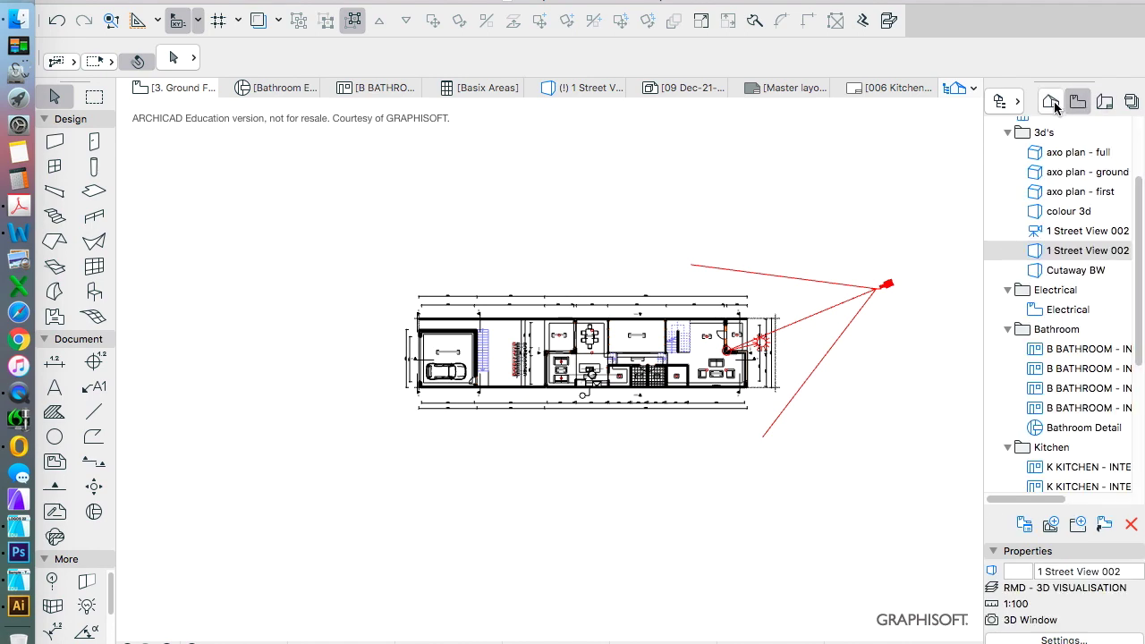
Select all layers in Layer Settings, close it, and return to the Project Map.
key("super+l")
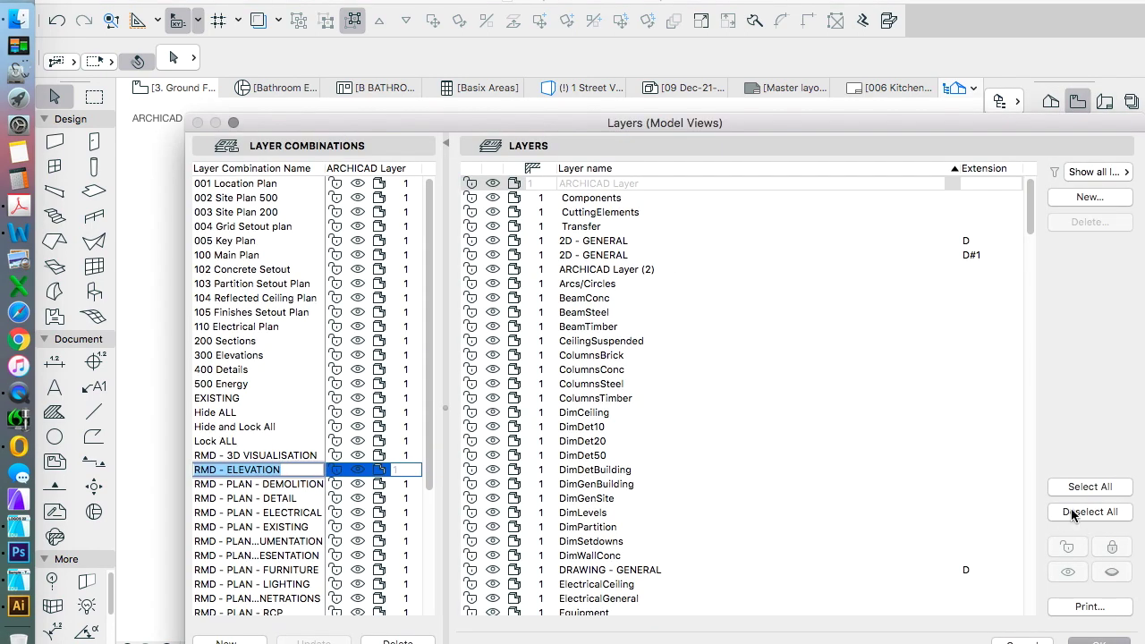
left_click(1083, 487)
left_click(491, 370)
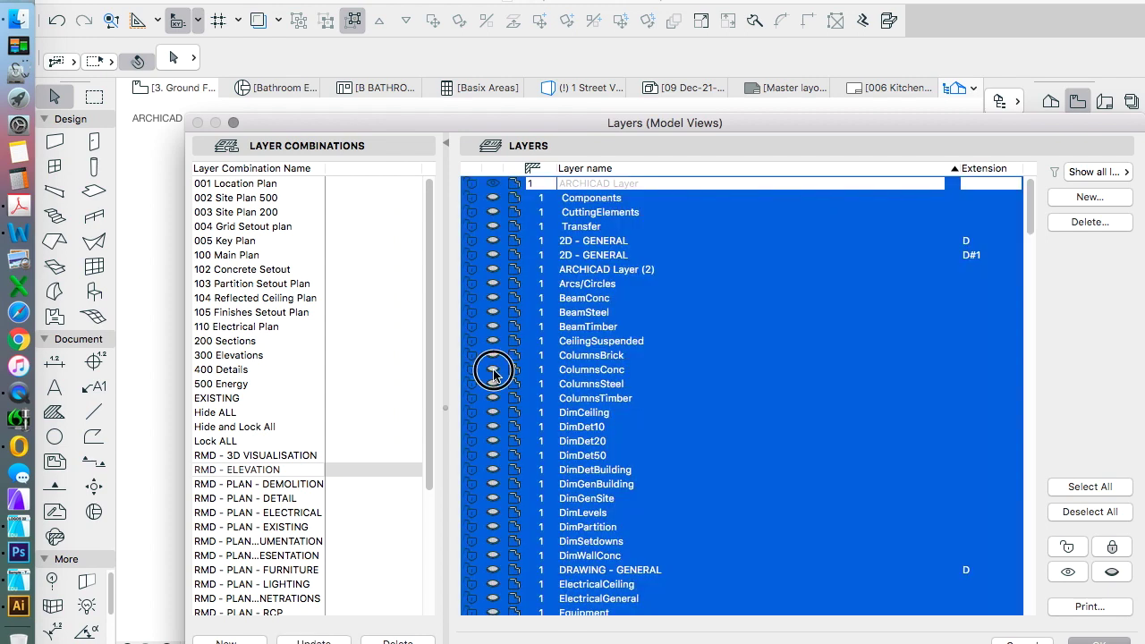
left_click(1100, 643)
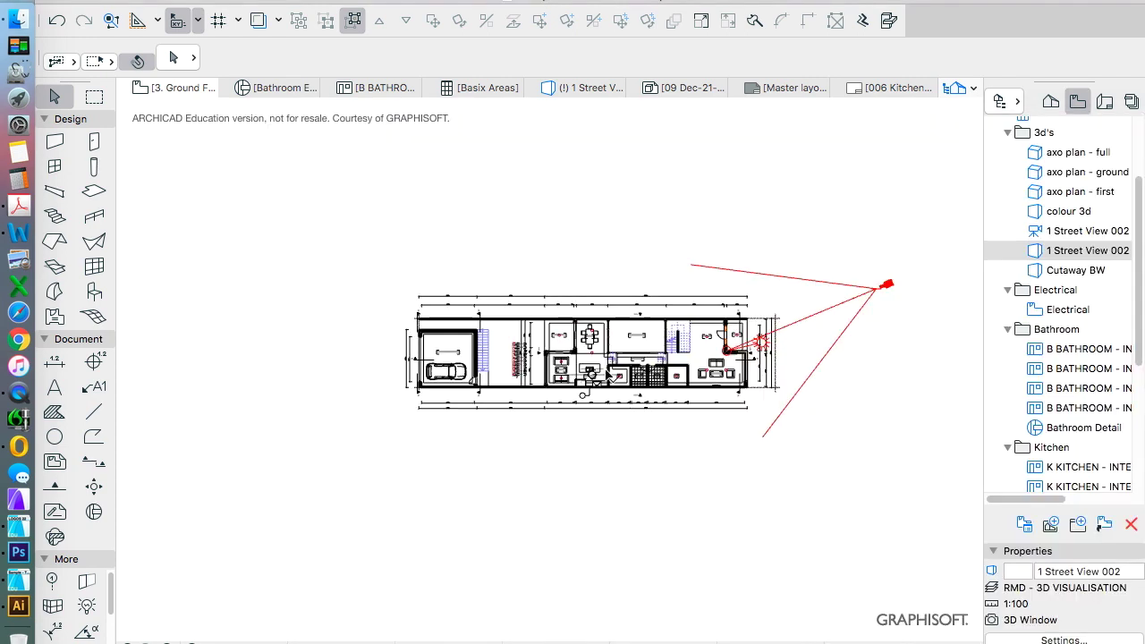
scroll(610, 375, "up", 10)
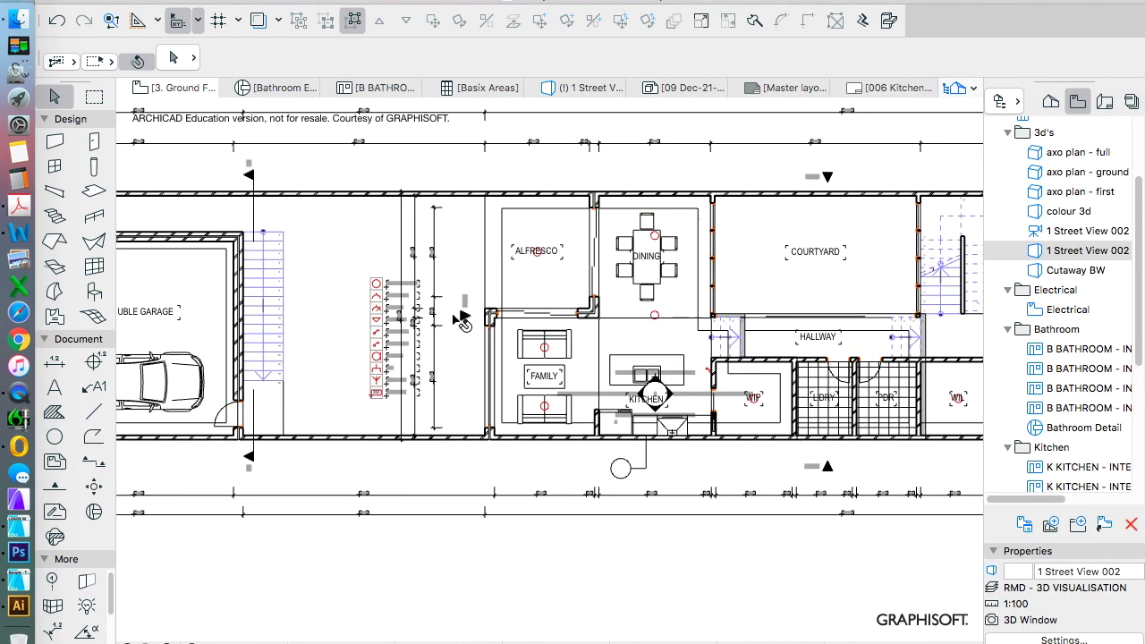
scroll(385, 324, "up", 5)
scroll(394, 314, "down", 6)
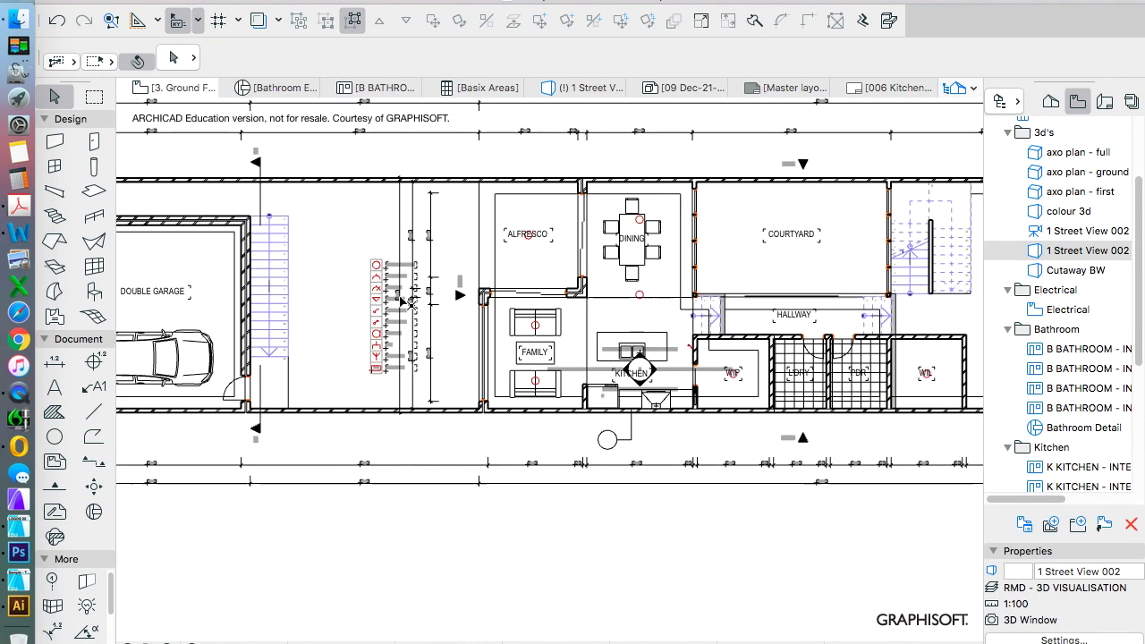
scroll(402, 302, "down", 6)
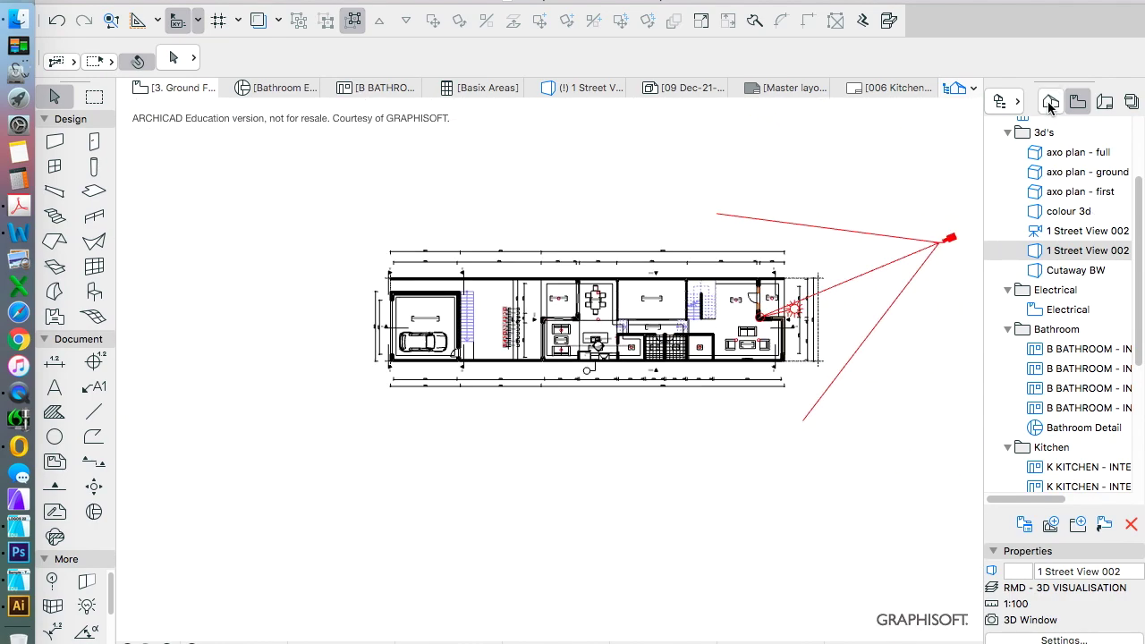
left_click(1051, 103)
View the 4. First Floor and 5. roof plans, return to 3. Ground Floor, and start Save As.
double_click(1080, 226)
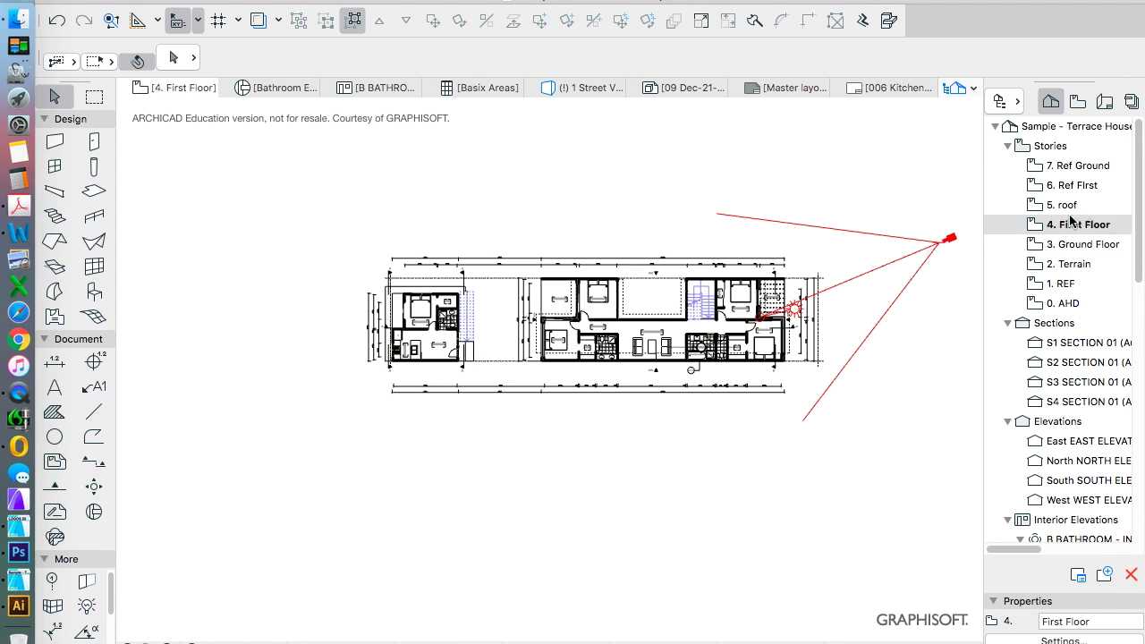
double_click(1065, 205)
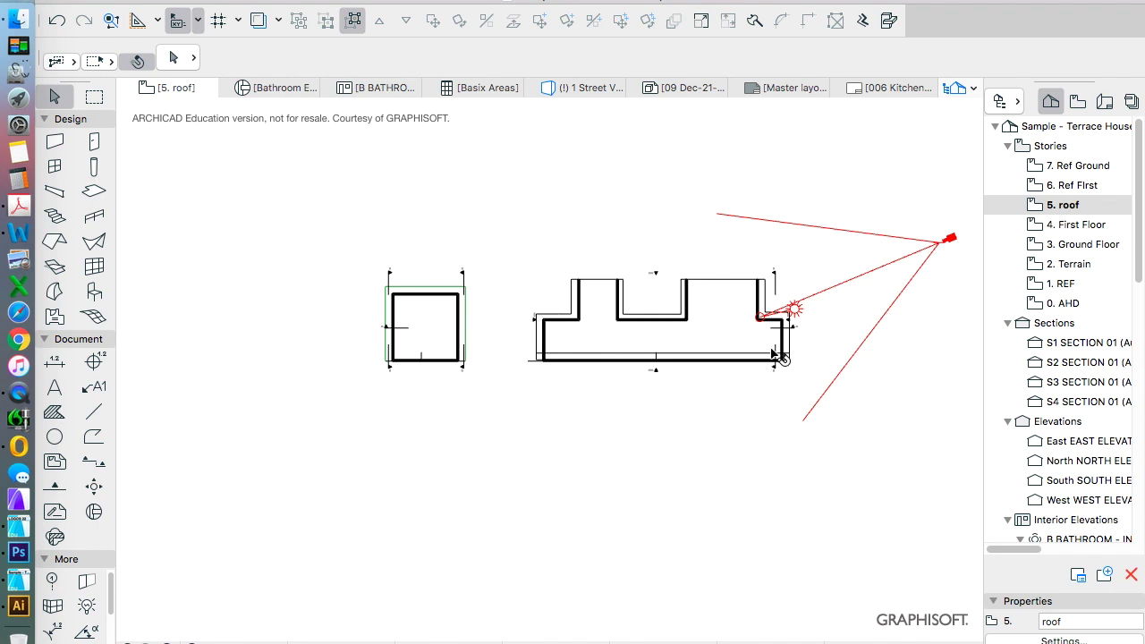
double_click(1065, 247)
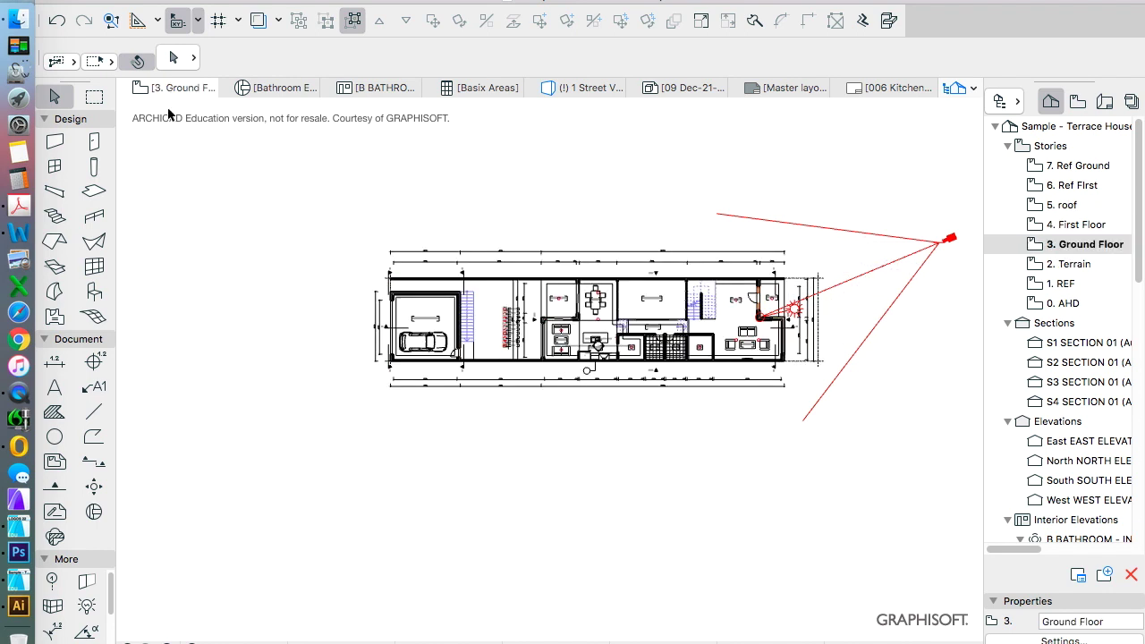
left_click(143, 1)
left_click(204, 102)
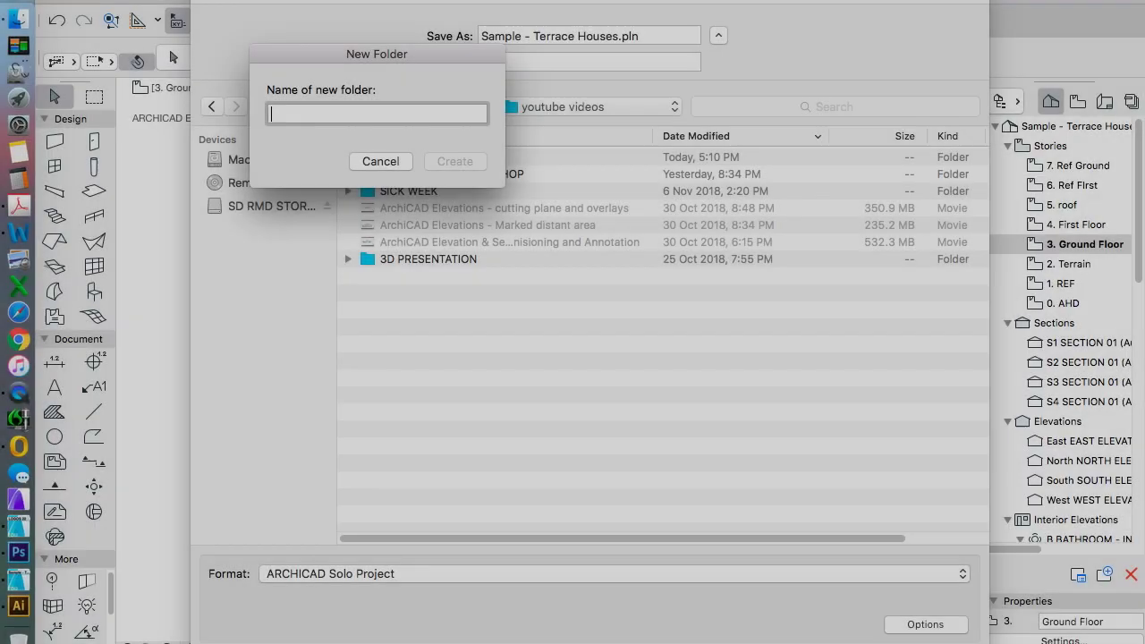
Create a TERRACE HOUSE folder and save the project there as Terrace House - MODULE.pln.
type("TERRACE")
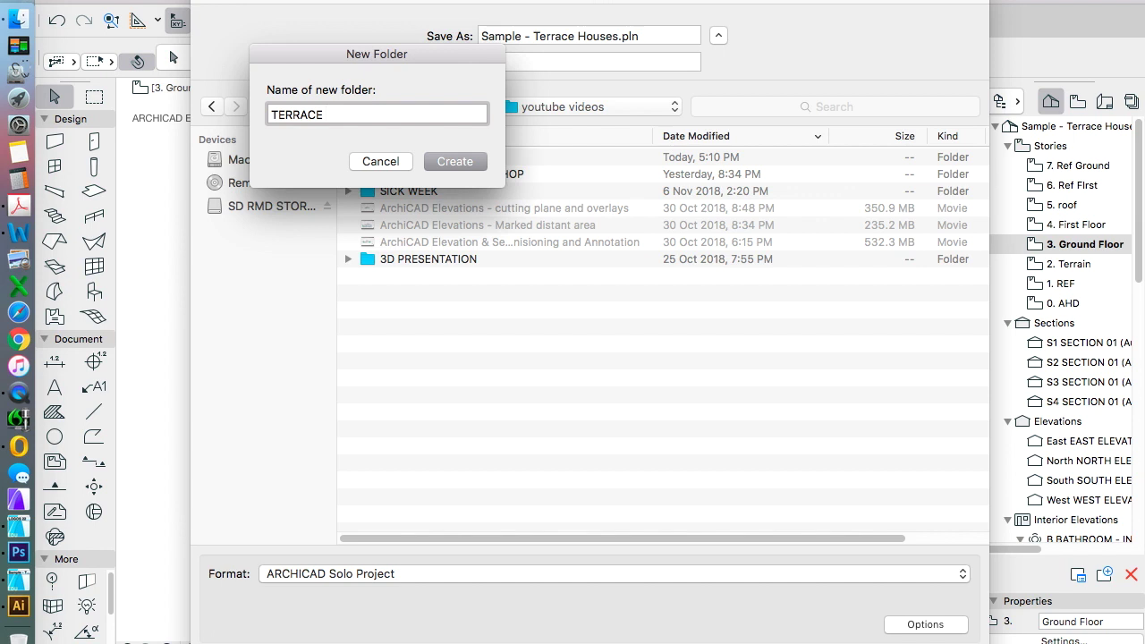
type(" HOUSE")
key("Return")
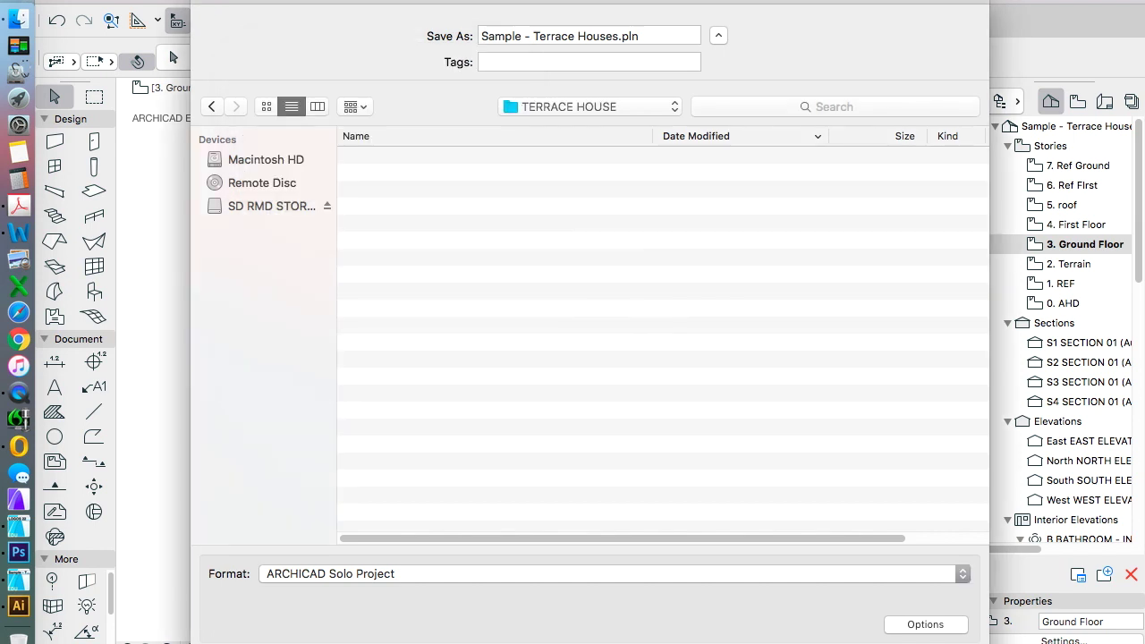
left_click(549, 38)
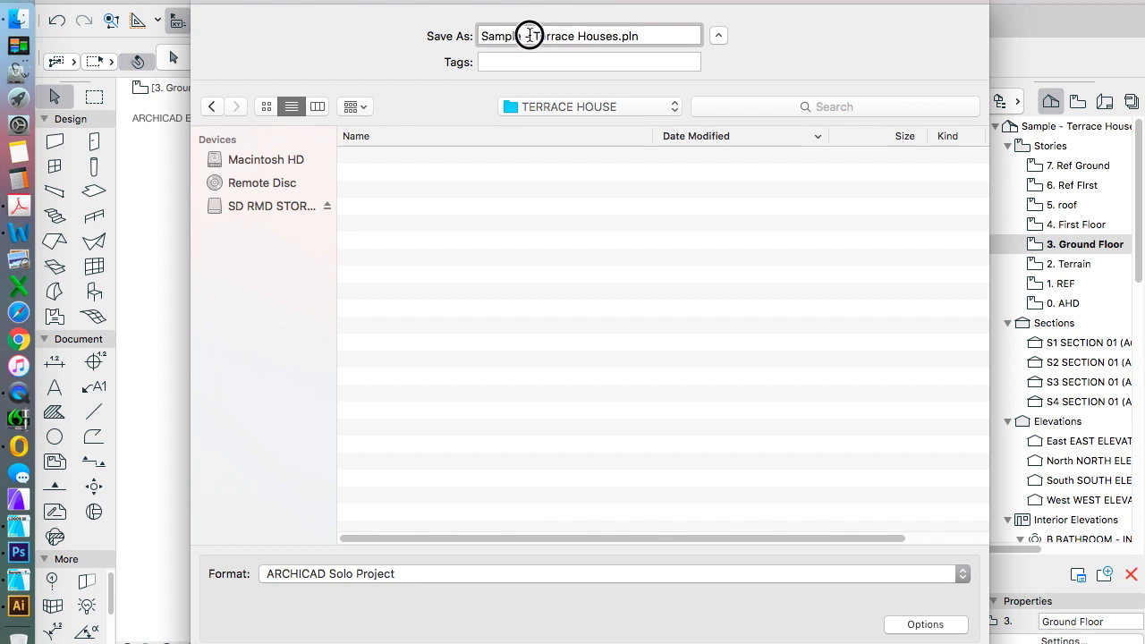
left_click_drag(533, 36, 483, 36)
key("BackSpace")
left_click(564, 36)
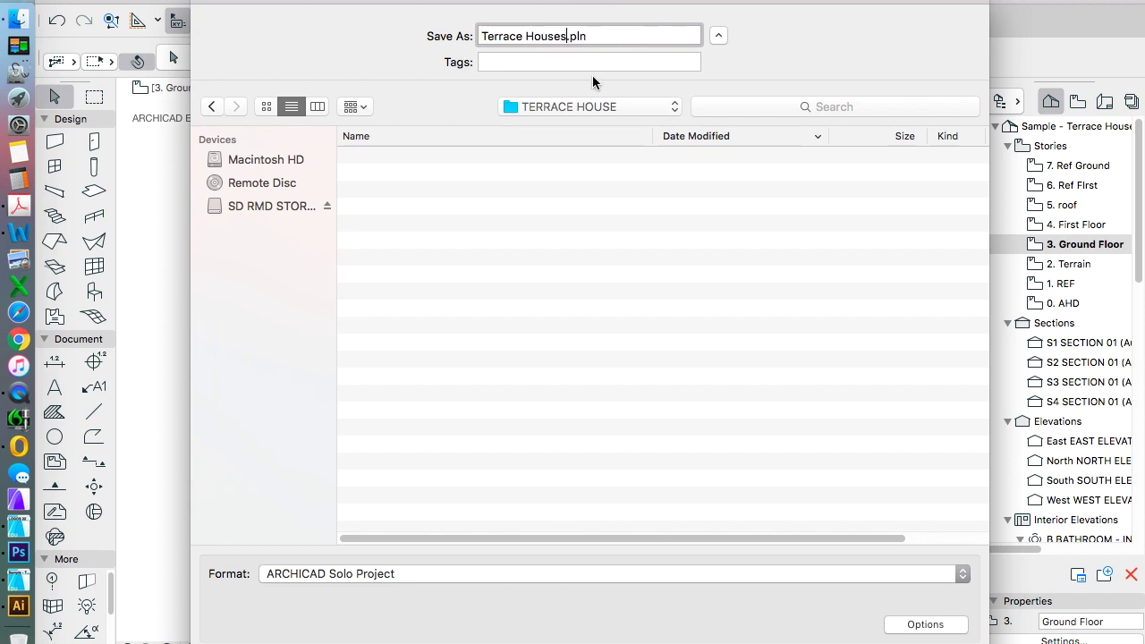
key("BackSpace")
type("- MODULE")
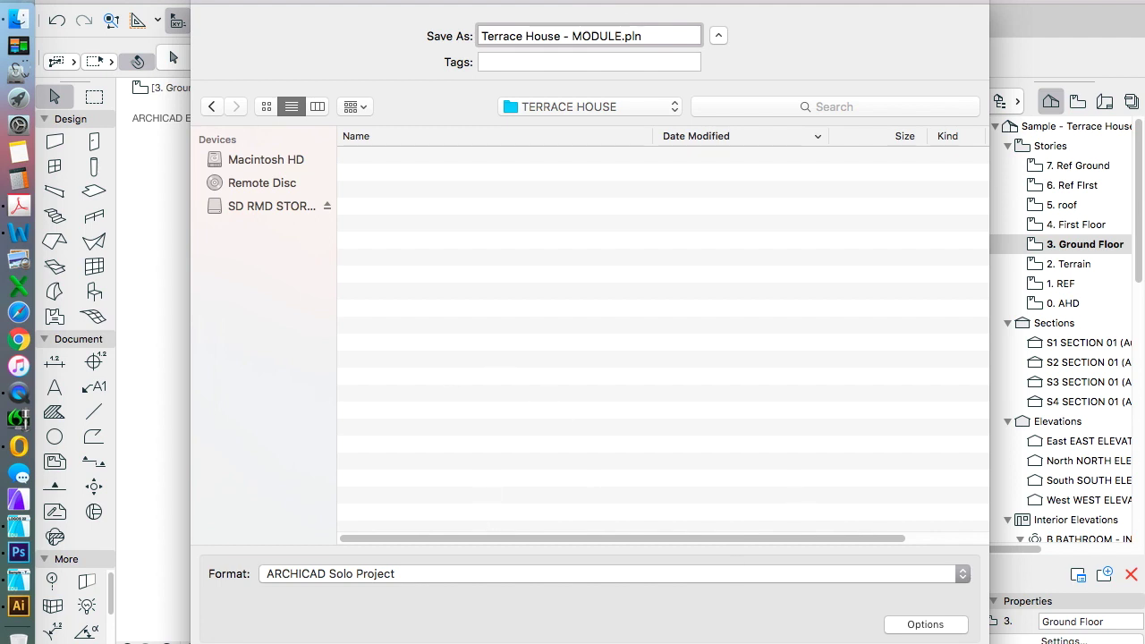
key("Return")
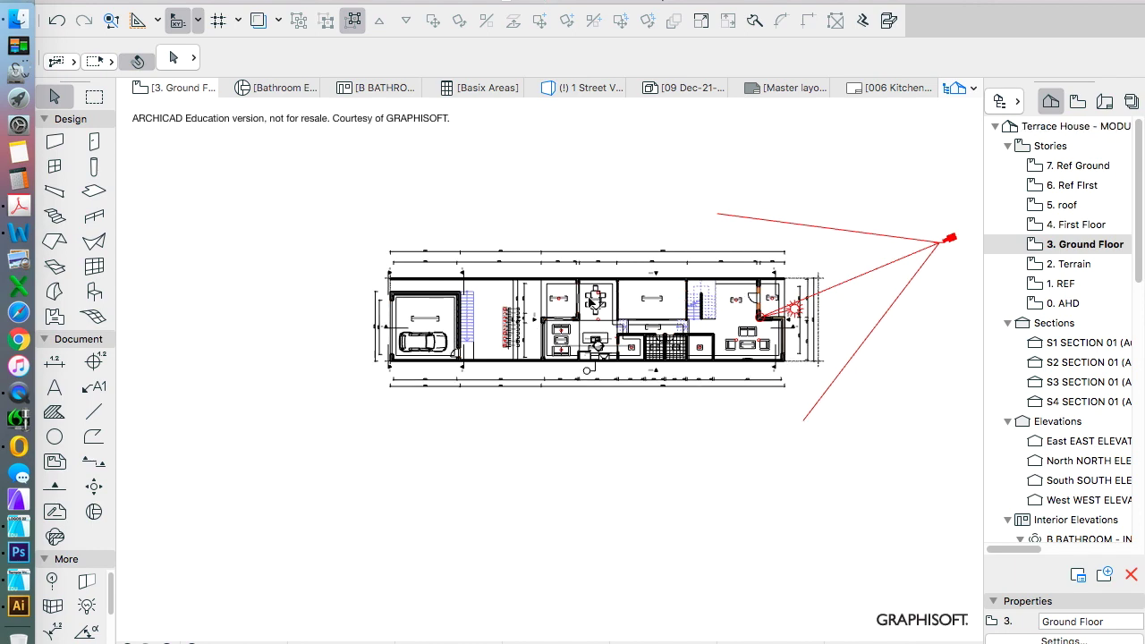
Inspect the plan's top dimension line by selecting and then deselecting it.
scroll(593, 298, "up", 3)
scroll(432, 325, "down", 3)
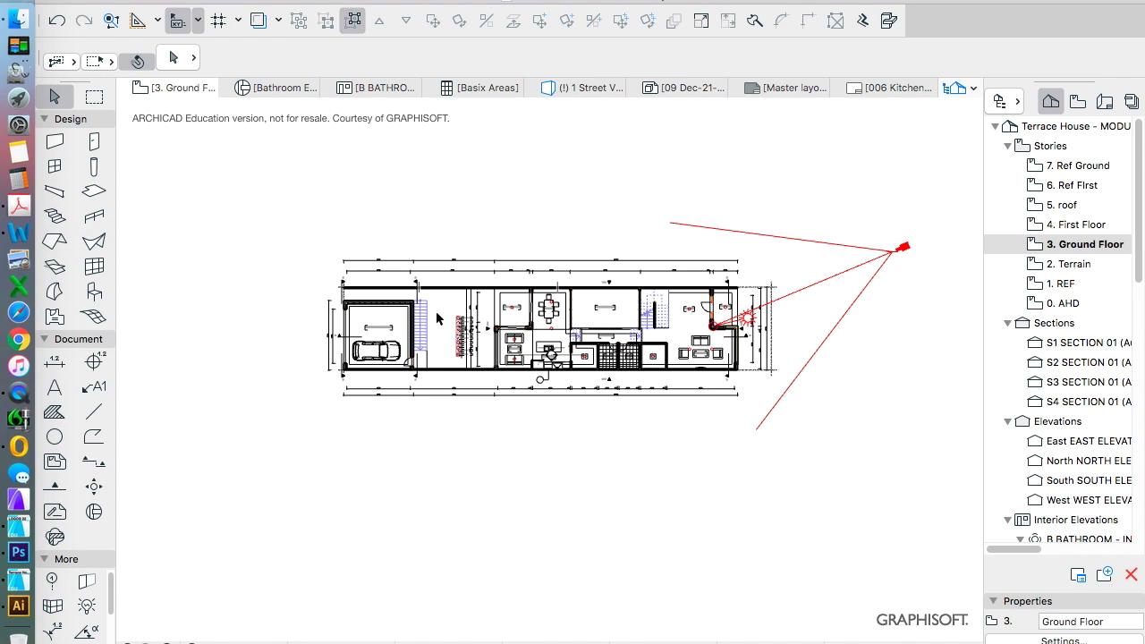
scroll(384, 296, "up", 3)
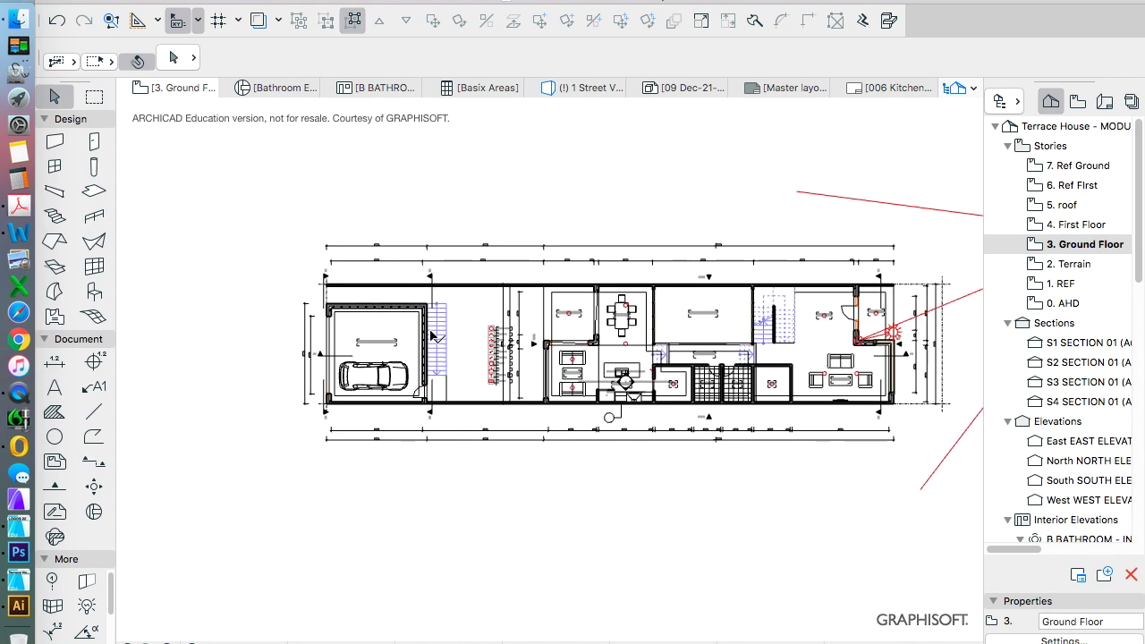
left_click(463, 246)
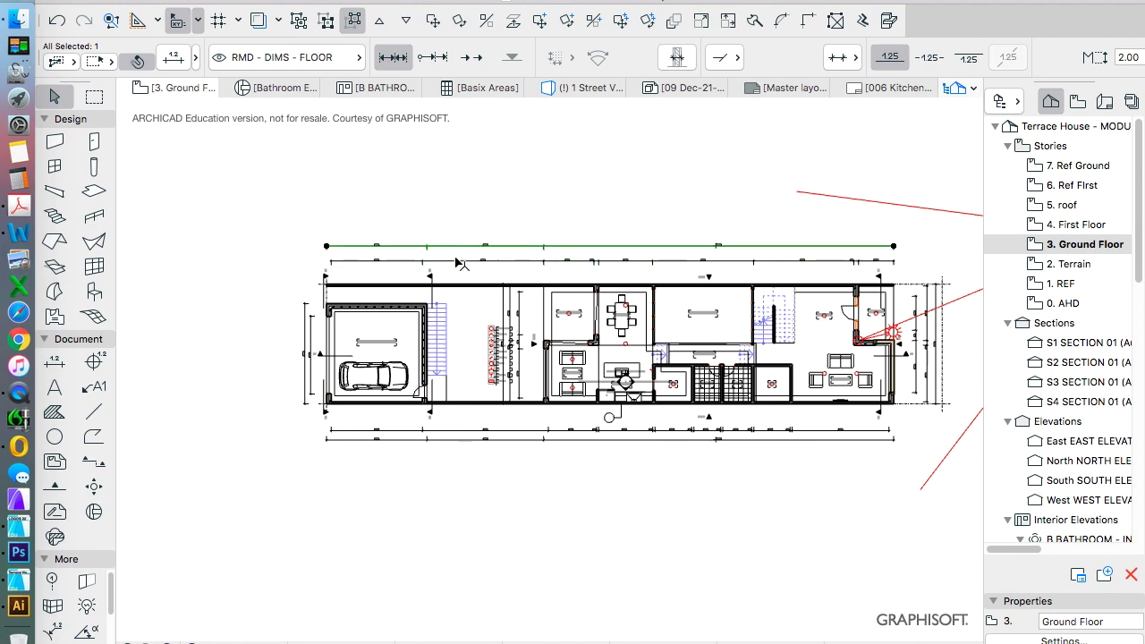
scroll(459, 259, "down", 3)
left_click(252, 418)
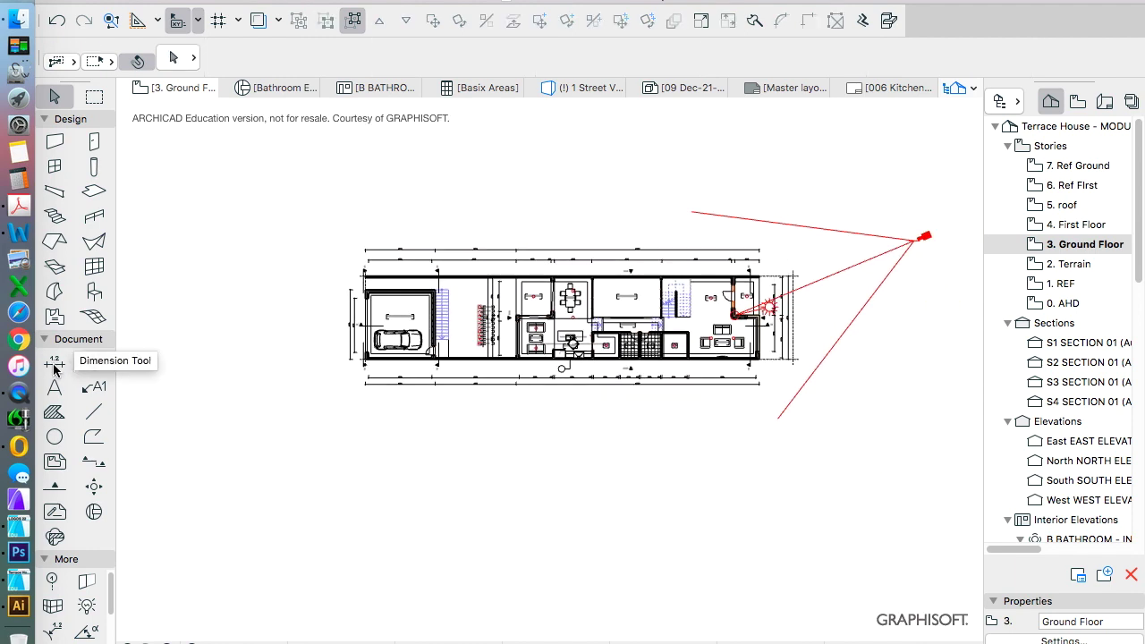
Delete all 12 dimension lines on the Ground Floor using the Dimension tool.
left_click(54, 363)
key("super+a")
key("Delete")
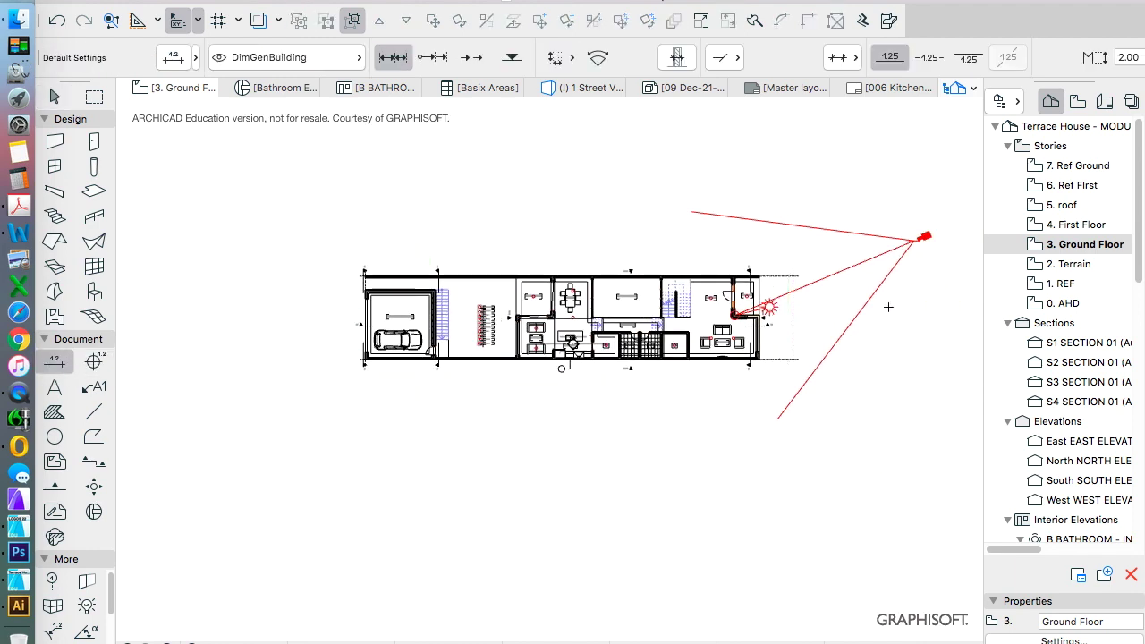
Delete all 13 dimension lines on 4. First Floor, then return to 3. Ground Floor.
left_click(1073, 224)
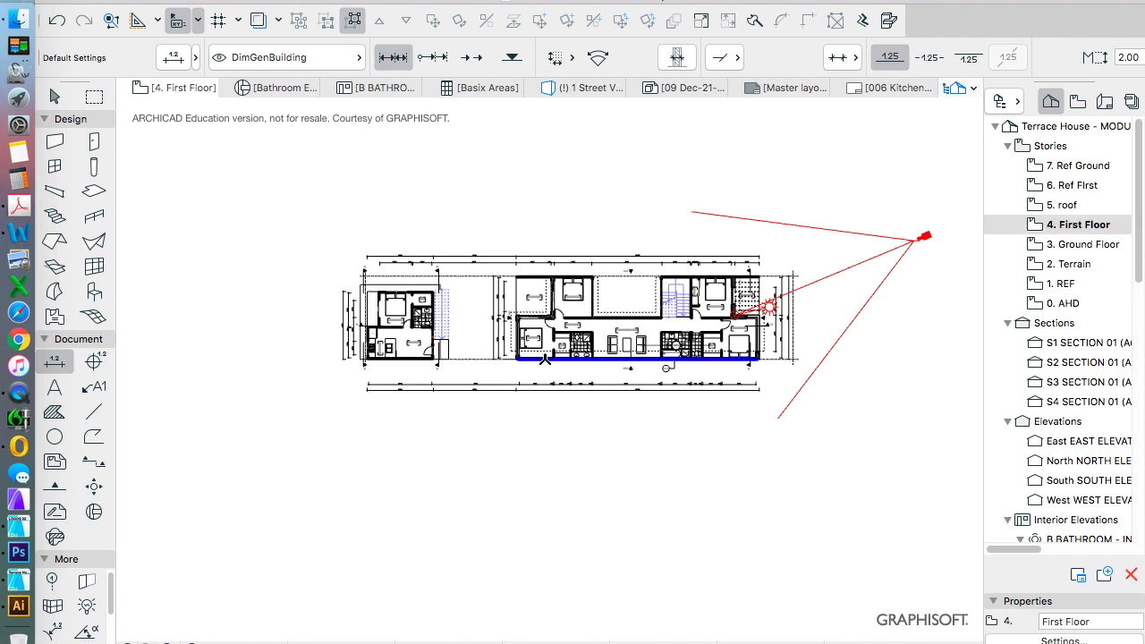
key("super+a")
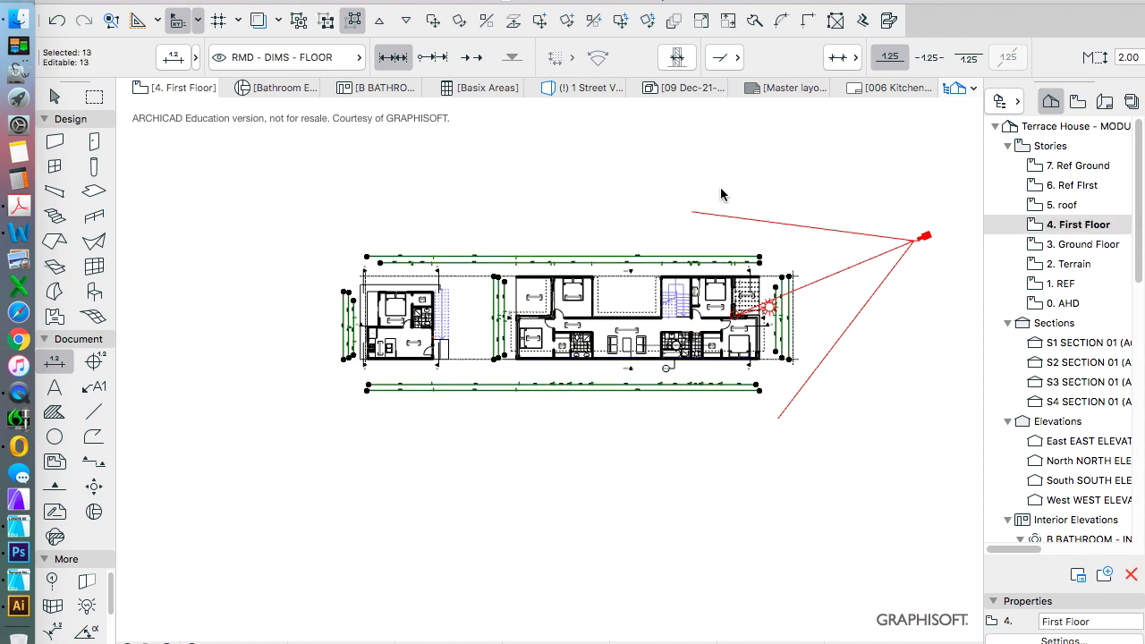
key("Delete")
double_click(1088, 244)
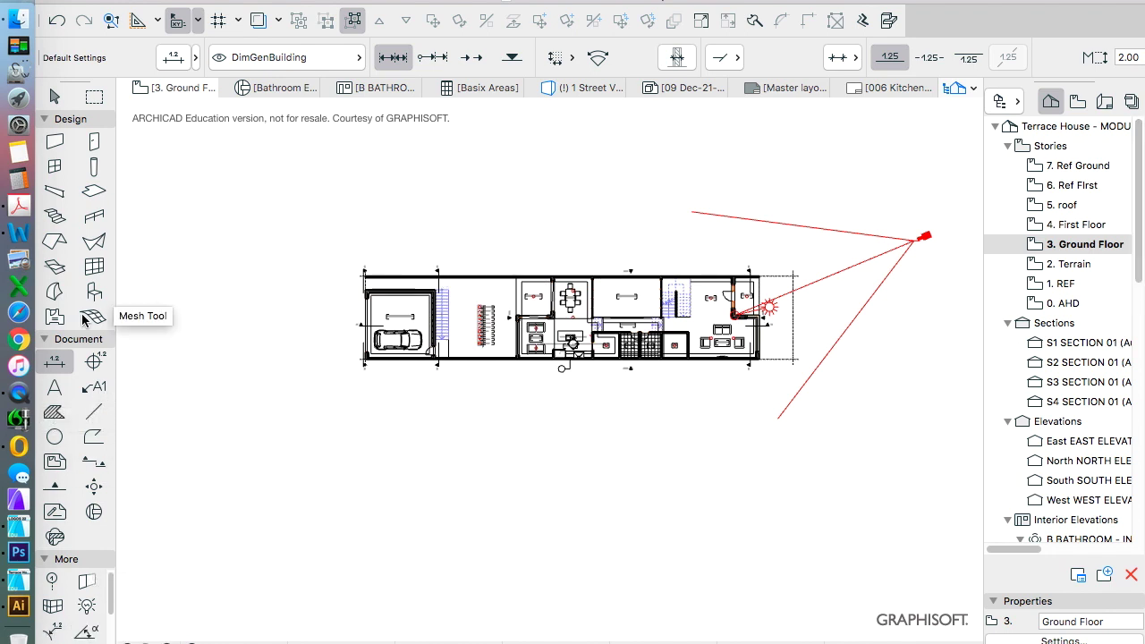
Delete all four section markers from the plan, confirming past the warning.
left_click(94, 461)
key("super+a")
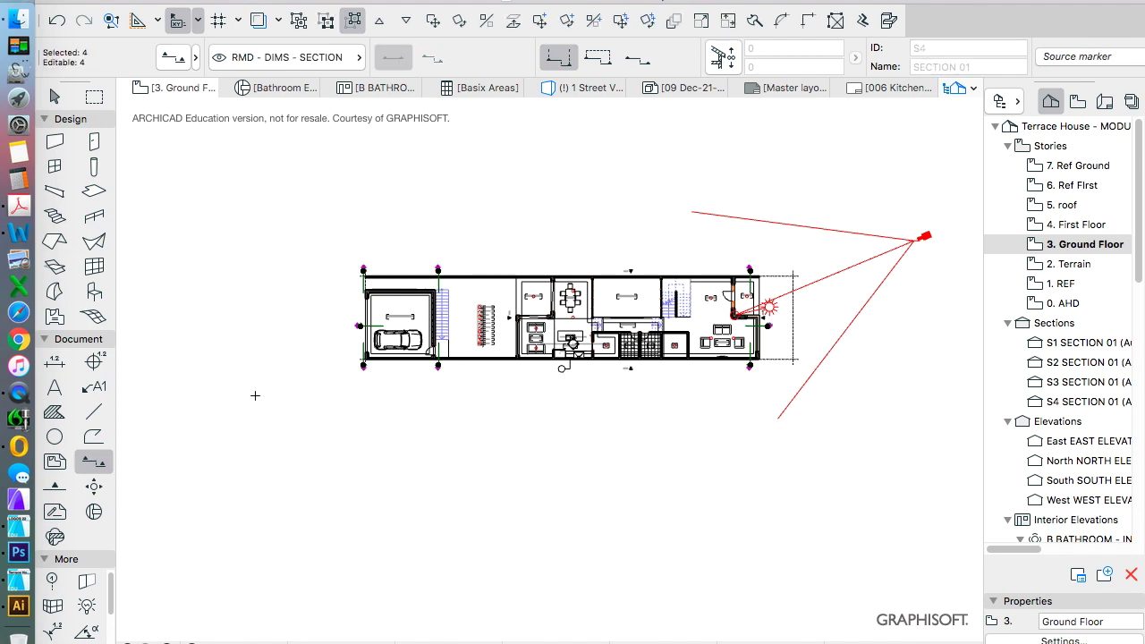
key("Delete")
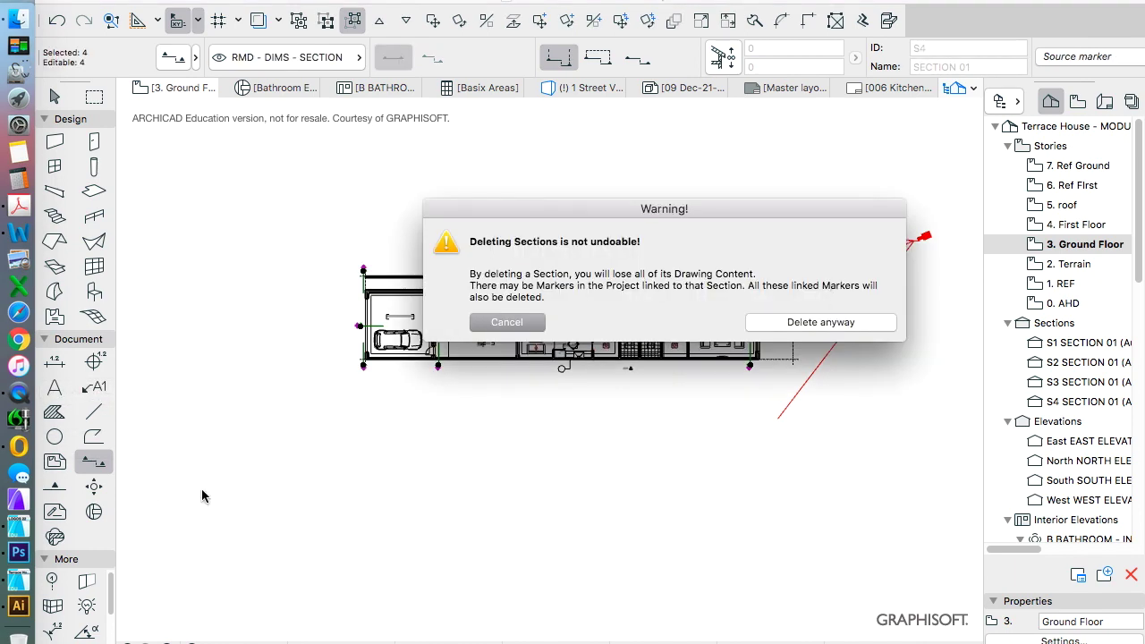
left_click(810, 324)
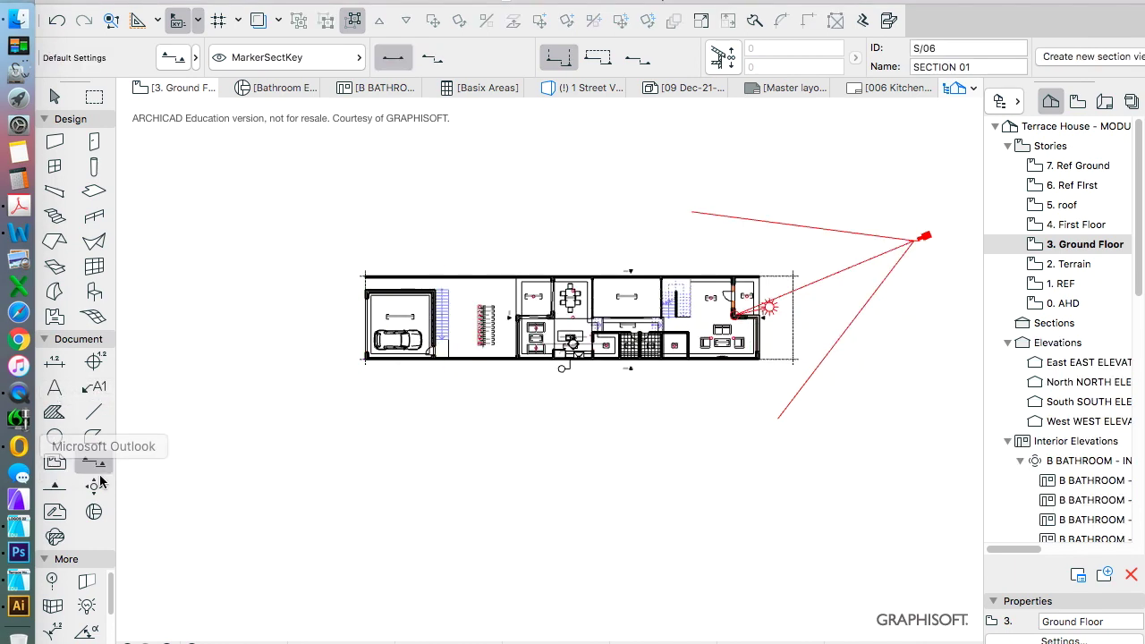
Delete all four elevation markers and their viewpoints, confirming past the warnings.
left_click(54, 486)
key("super+a")
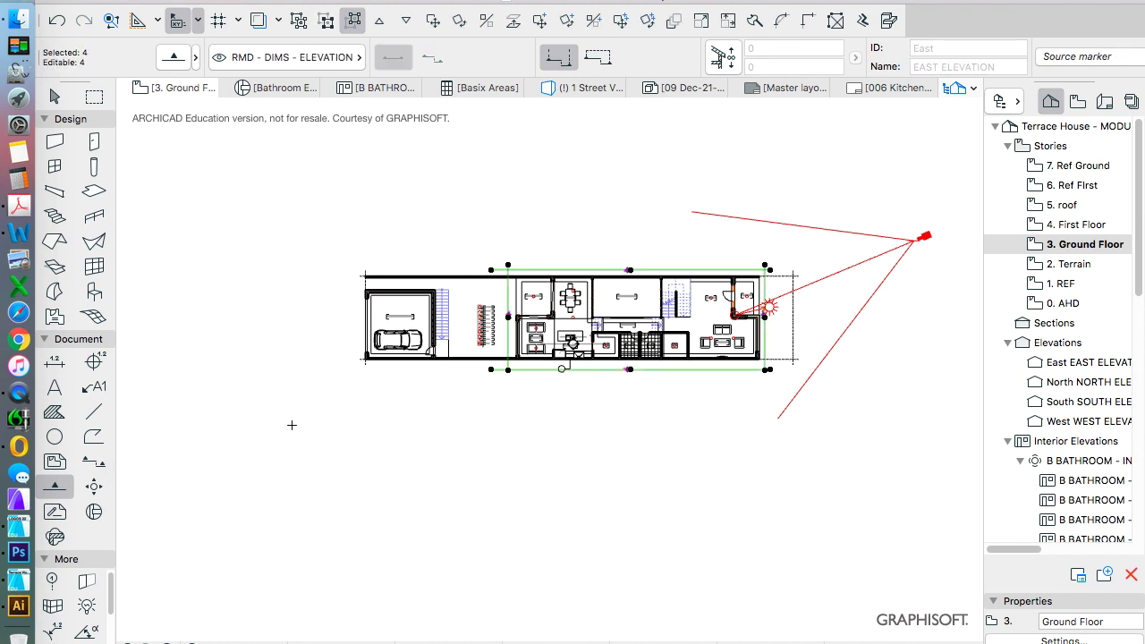
key("Delete")
left_click(823, 273)
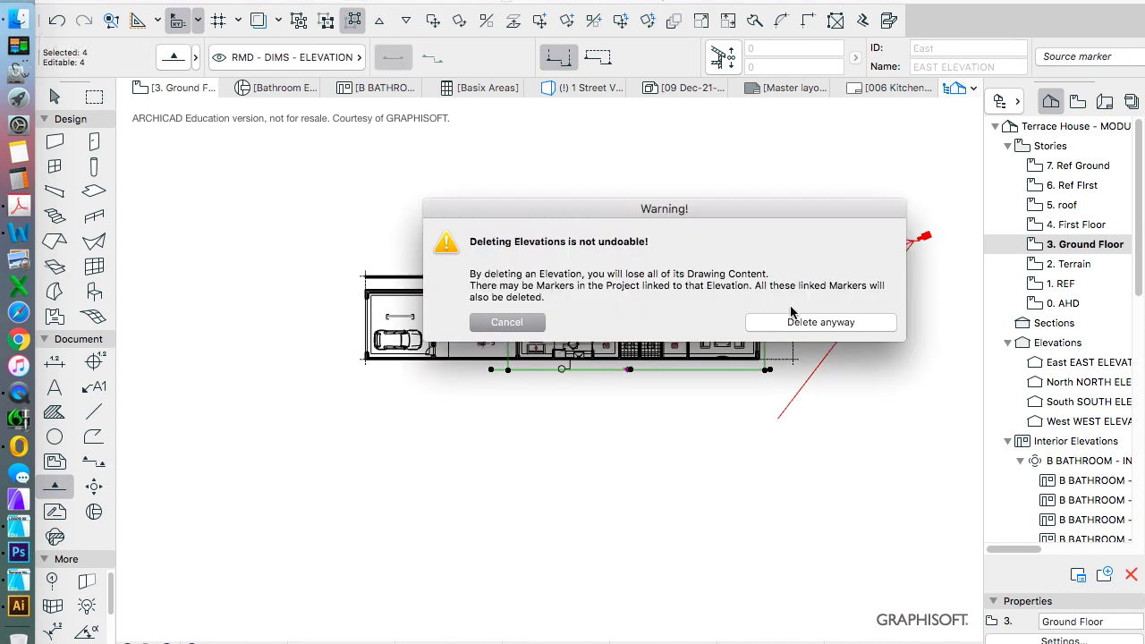
left_click(793, 320)
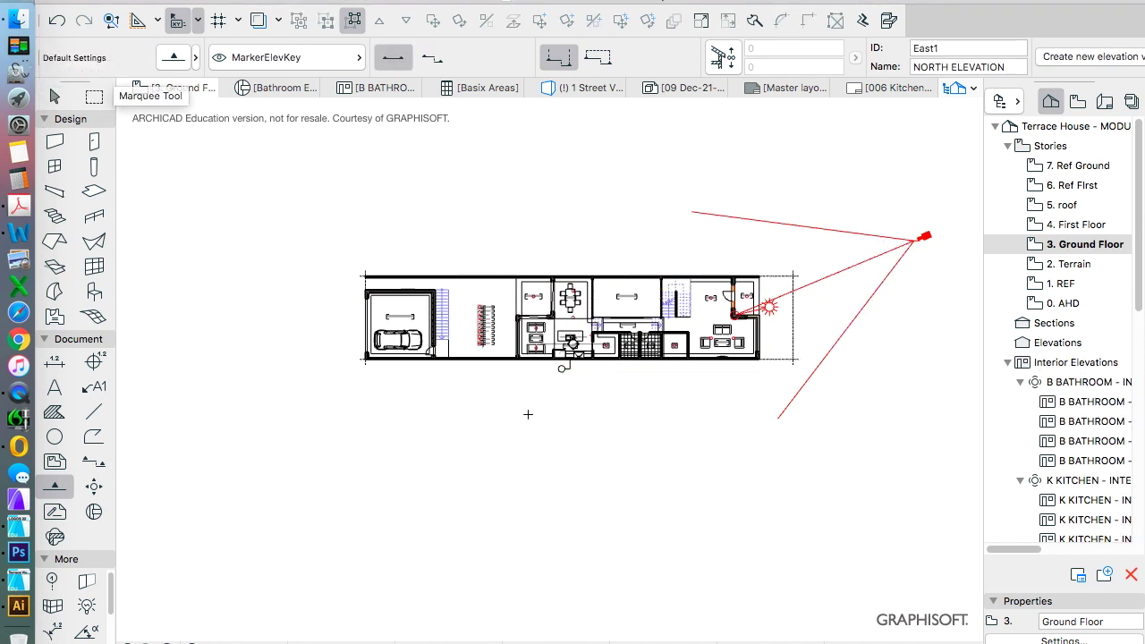
Delete the Kitchen Detail marker, then the Bathroom detail marker on 4. First Floor.
left_click(95, 513)
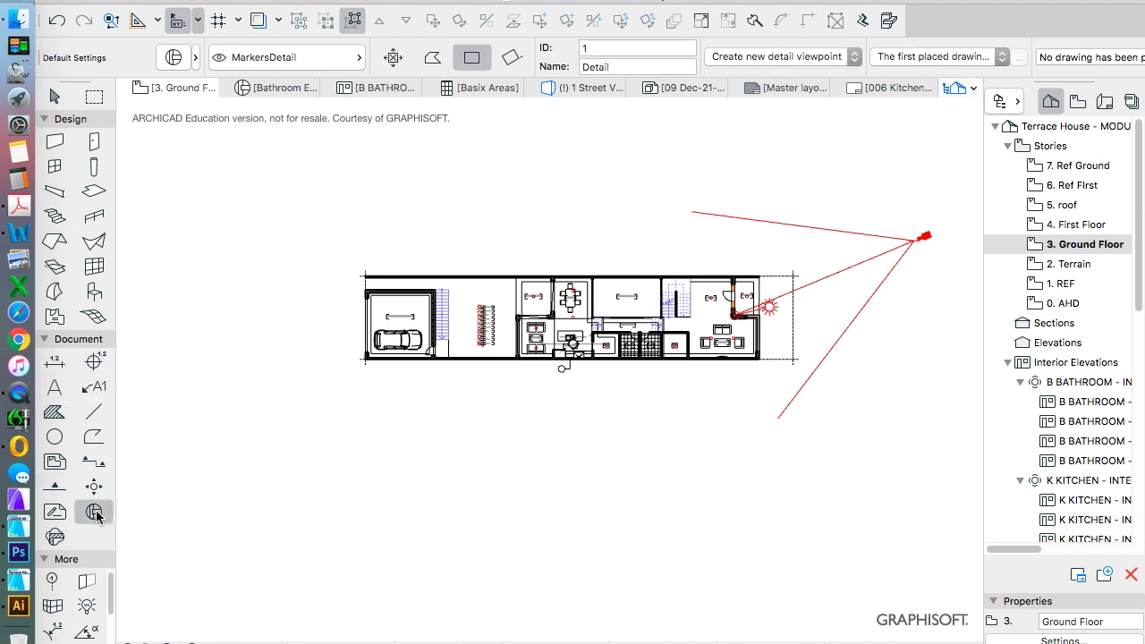
key("super+a")
key("Delete")
left_click(868, 279)
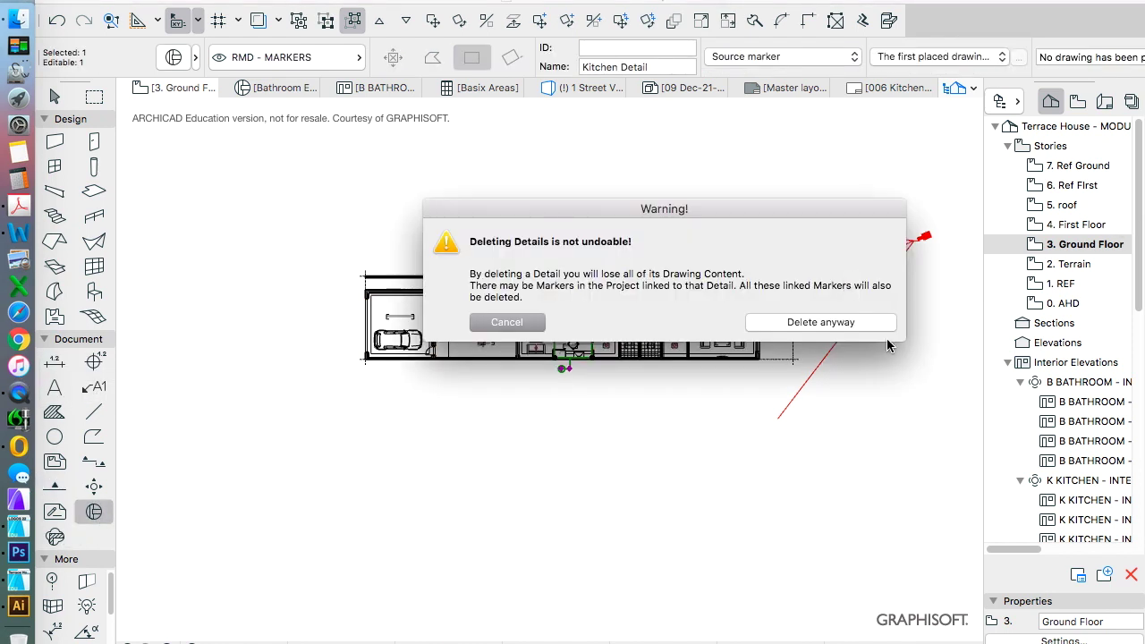
left_click(846, 328)
left_click(1052, 229)
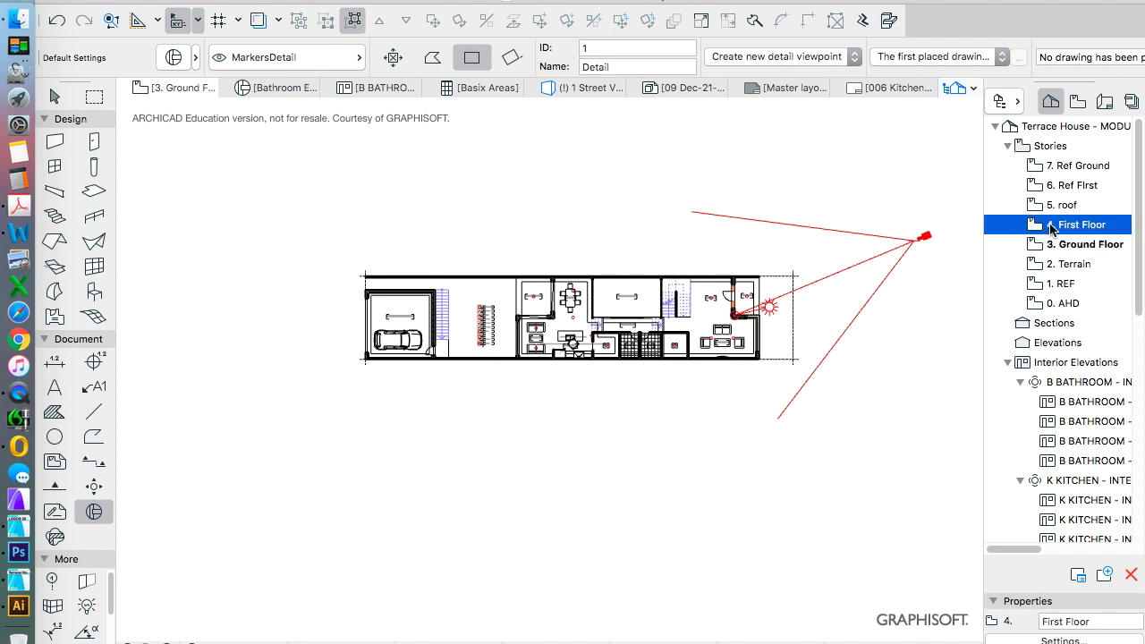
double_click(1052, 229)
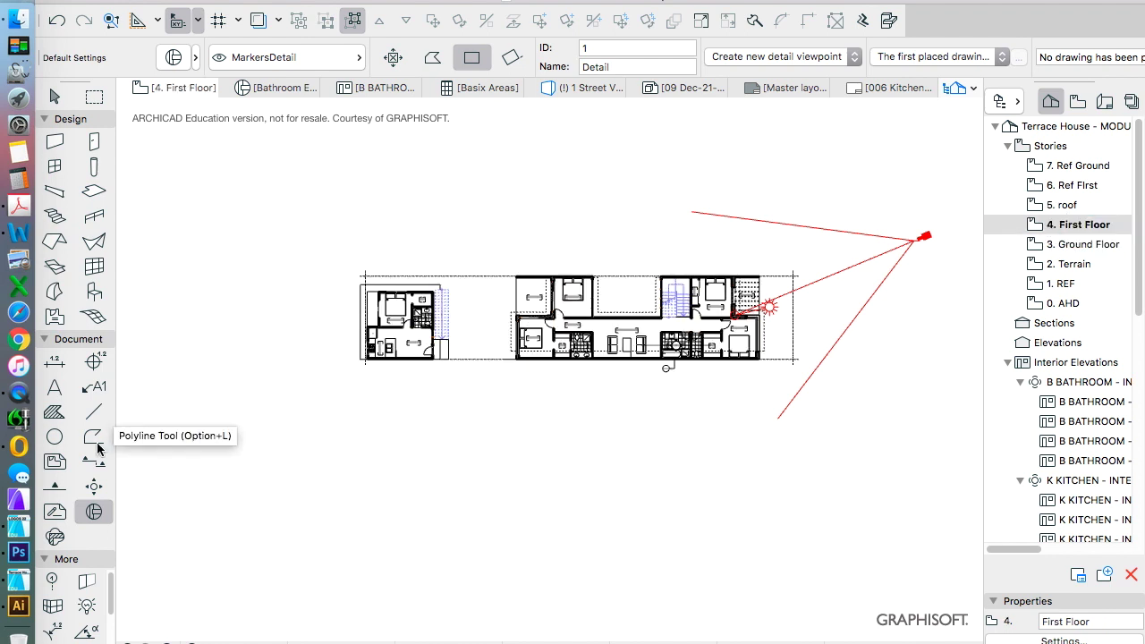
key("super+a")
key("Delete")
left_click(832, 280)
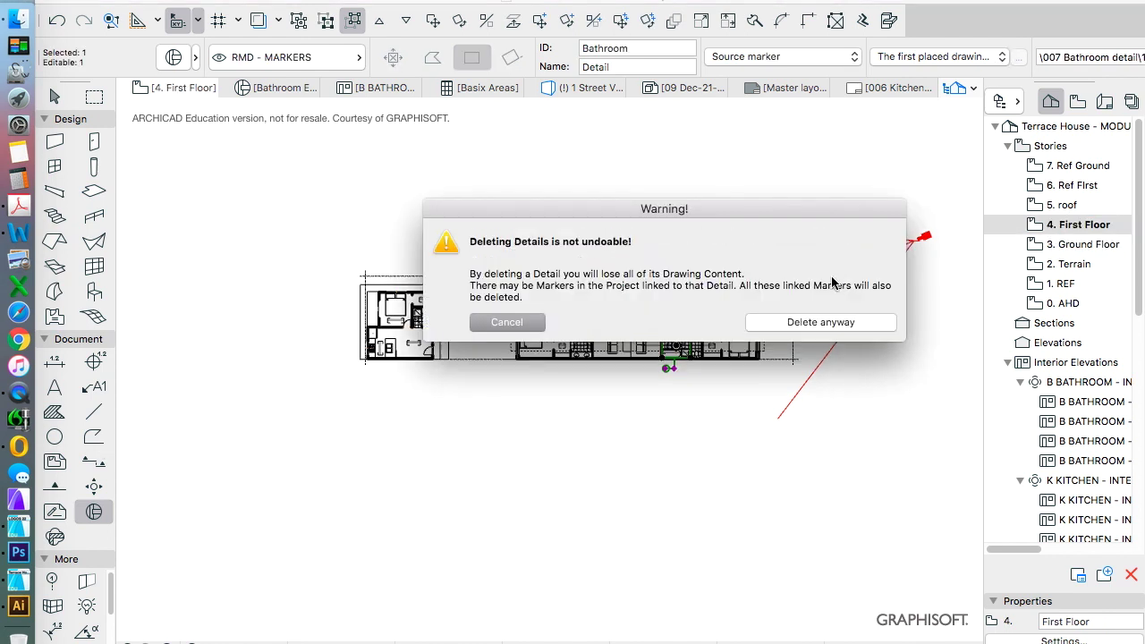
left_click(841, 320)
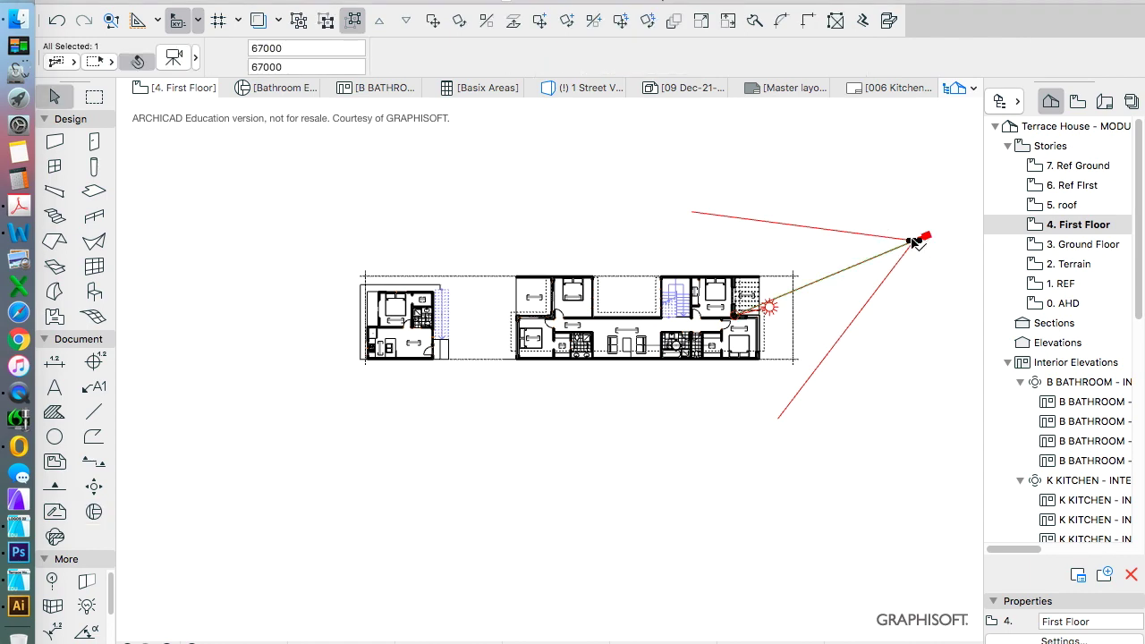
Delete the bathroom interior elevation marker, confirming the deletion anyway.
key("Escape")
scroll(629, 345, "up", 2)
scroll(628, 345, "up", 3)
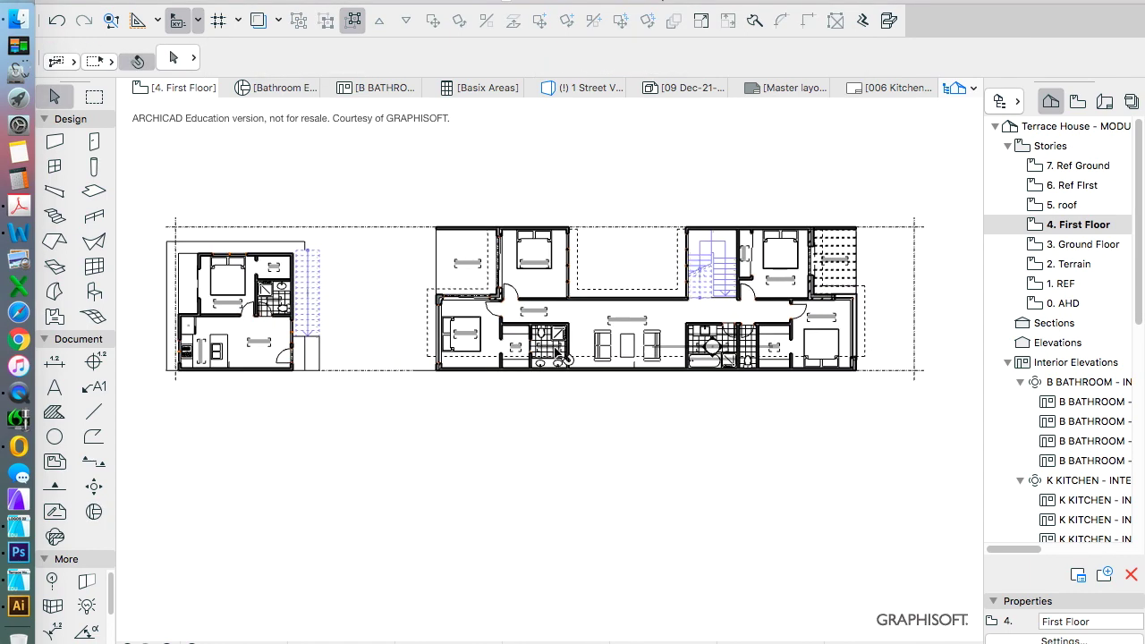
scroll(549, 217, "down", 3)
scroll(586, 260, "up", 1)
scroll(598, 291, "up", 1)
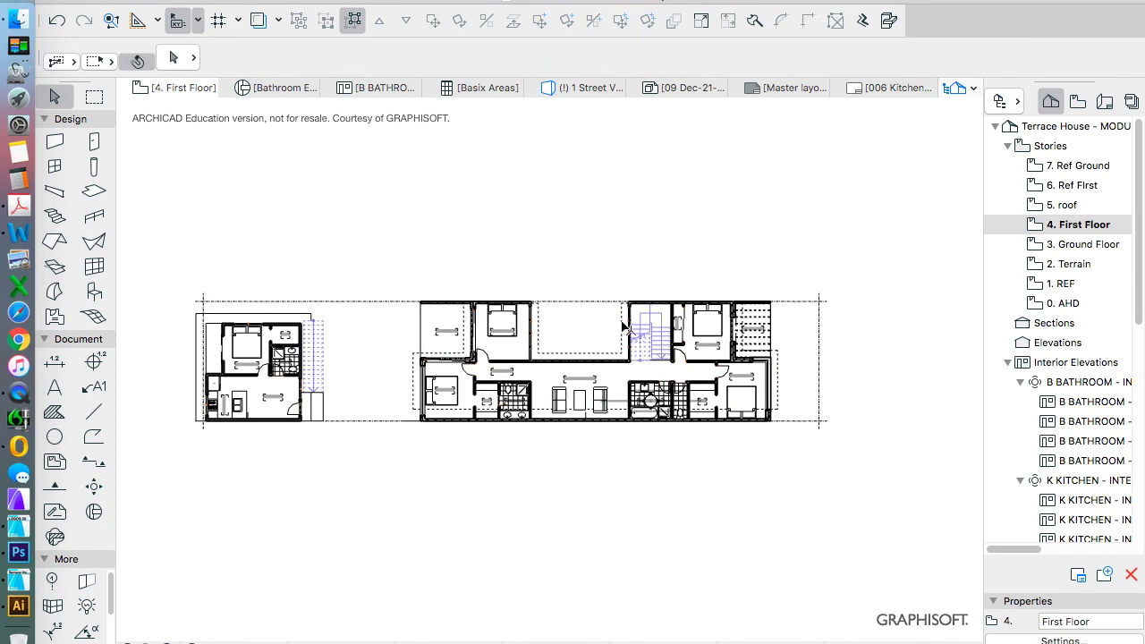
scroll(613, 358, "up", 3)
scroll(613, 358, "down", 1)
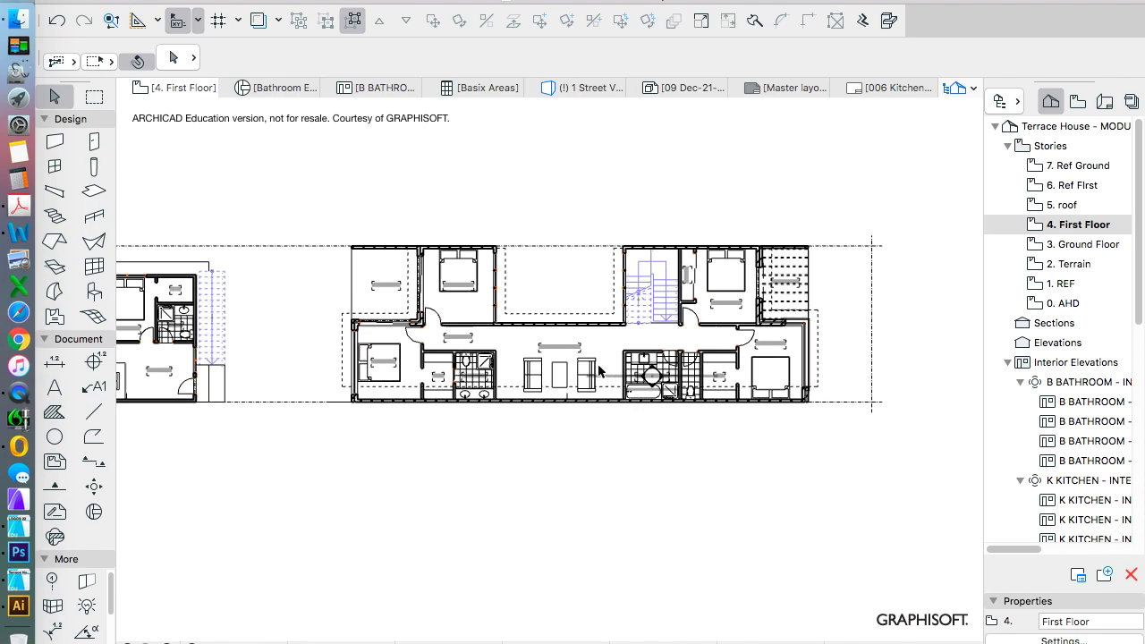
scroll(626, 367, "up", 3)
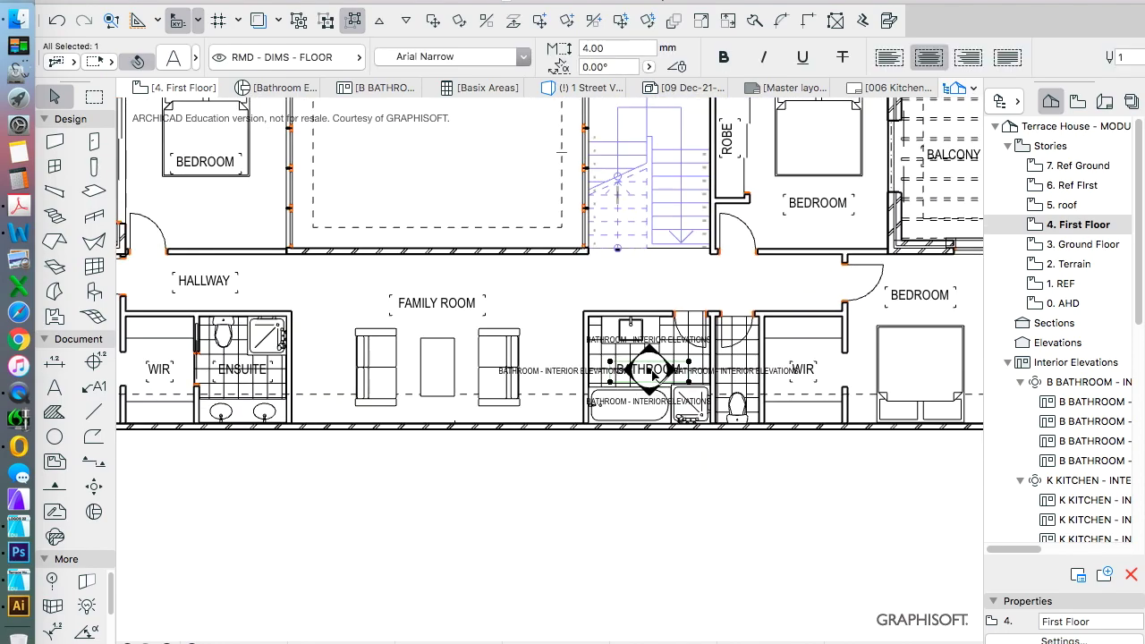
left_click(651, 376)
key("Delete")
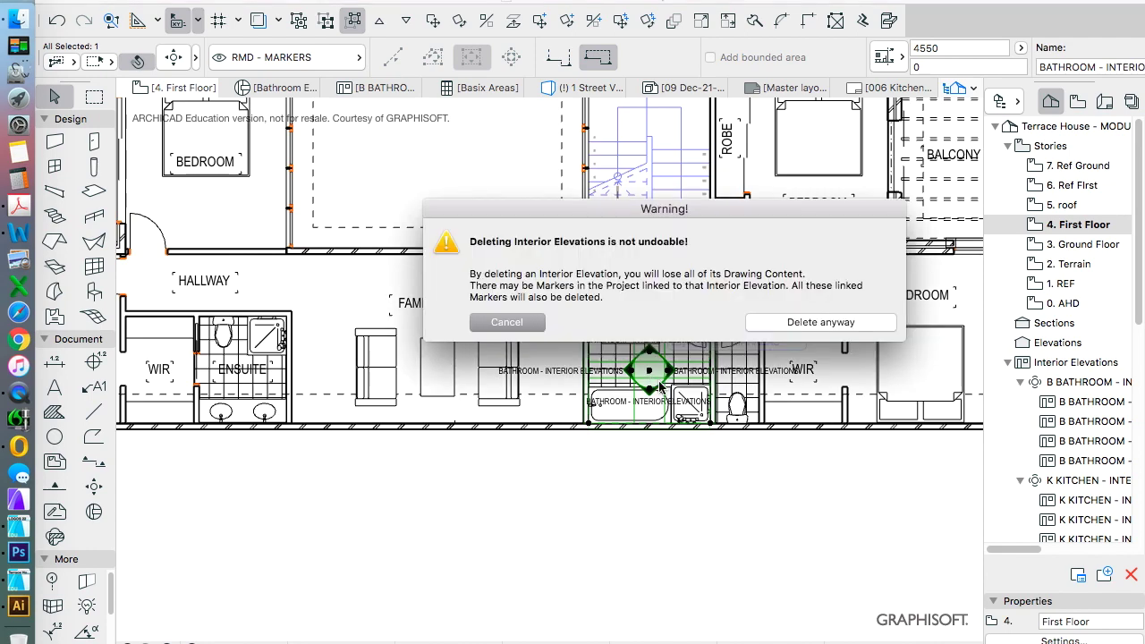
left_click(744, 319)
On 3. Ground Floor, delete the kitchen interior elevation marker and confirm.
double_click(1099, 247)
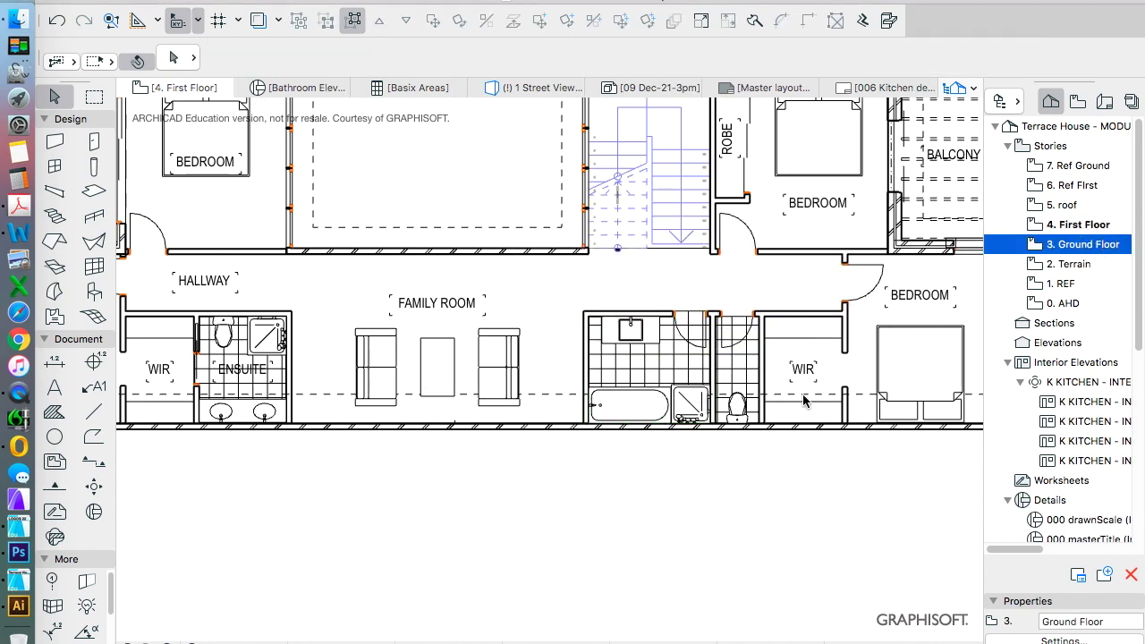
scroll(641, 442, "down", 1)
scroll(624, 439, "up", 1)
scroll(487, 415, "up", 1)
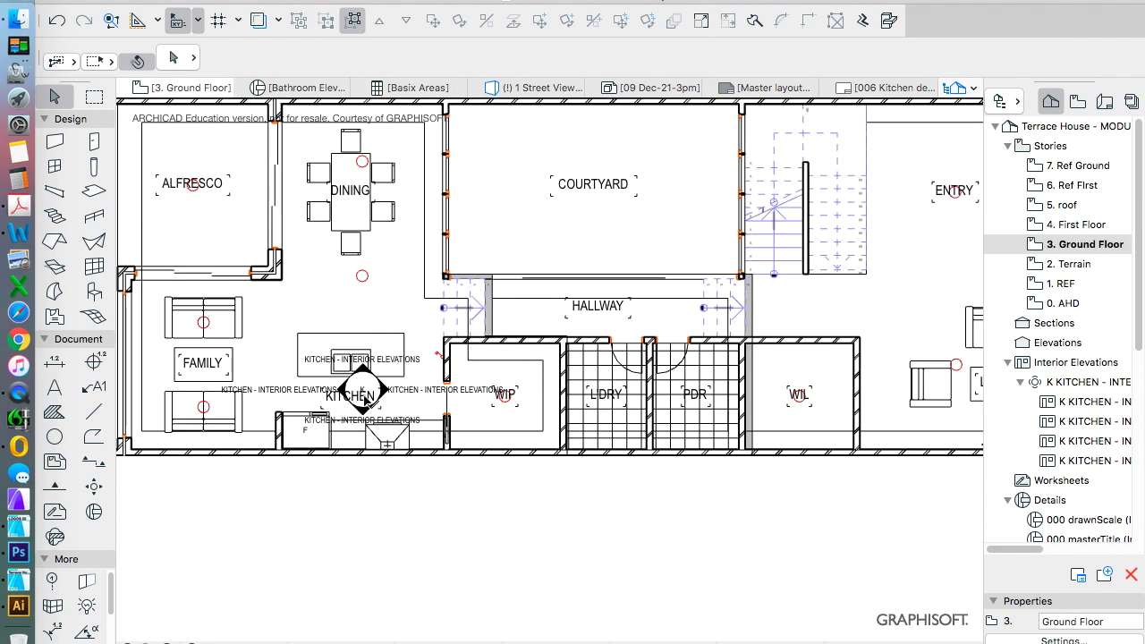
left_click(362, 391)
key("Delete")
left_click(846, 323)
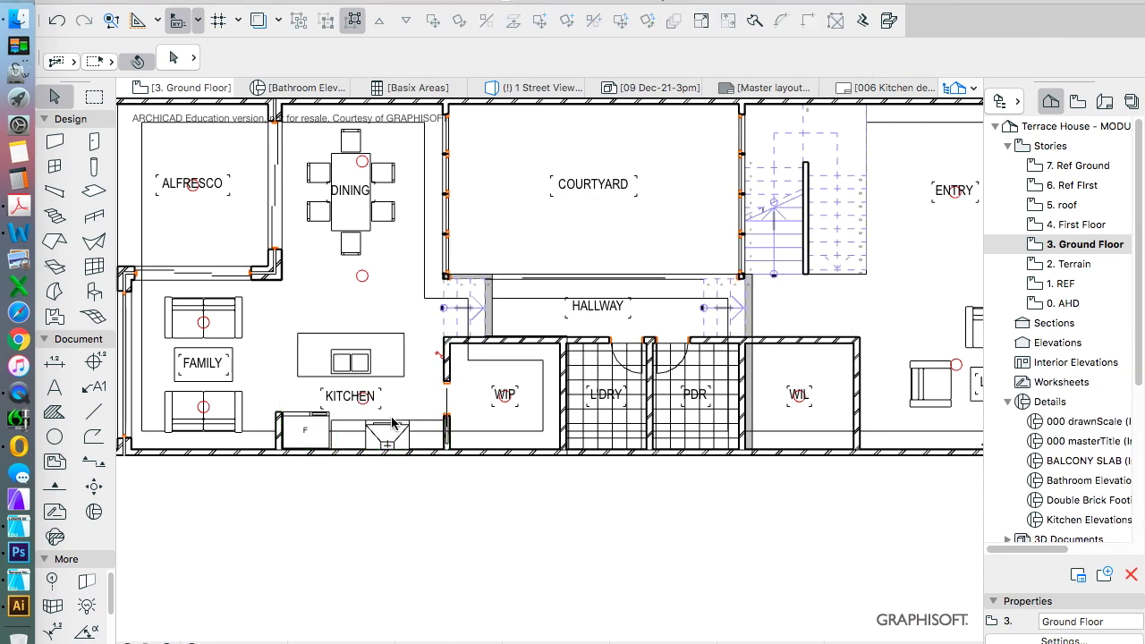
scroll(389, 425, "down", 3)
scroll(387, 416, "up", 1)
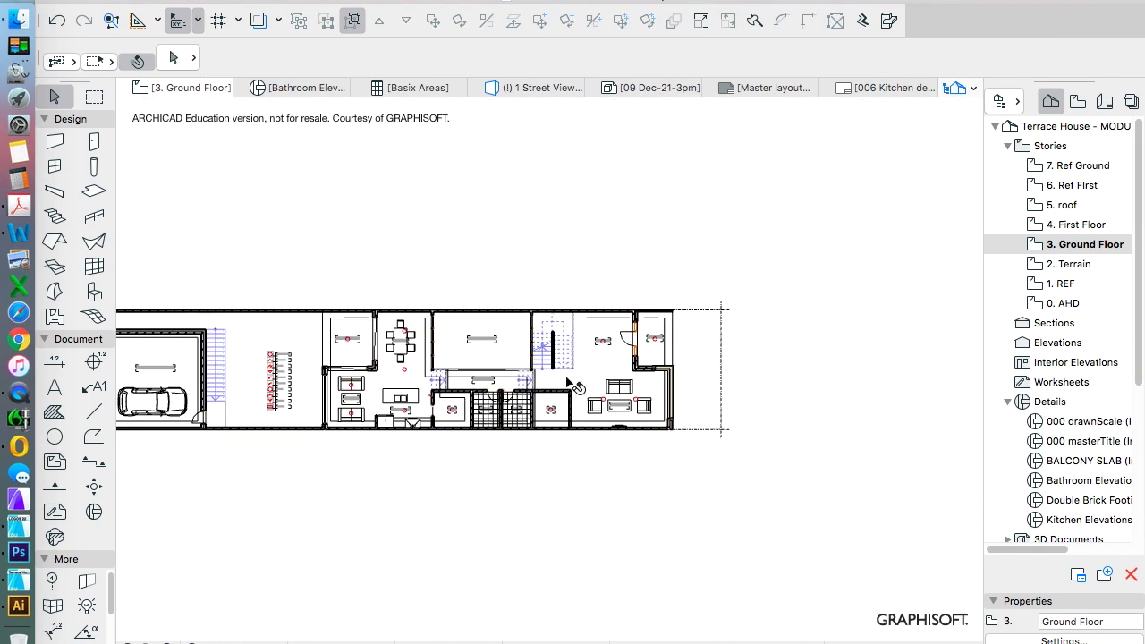
scroll(387, 409, "down", 2)
scroll(387, 409, "up", 1)
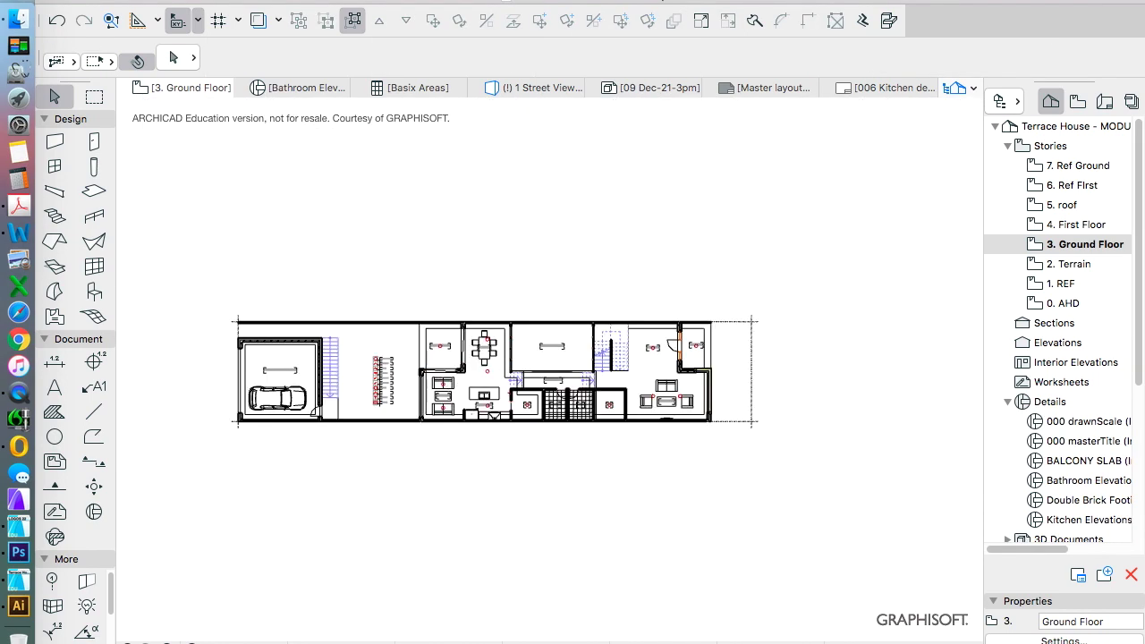
Save the project as Terrace House - MODULE.mod with Module File format selected.
left_click(134, 0)
left_click(173, 84)
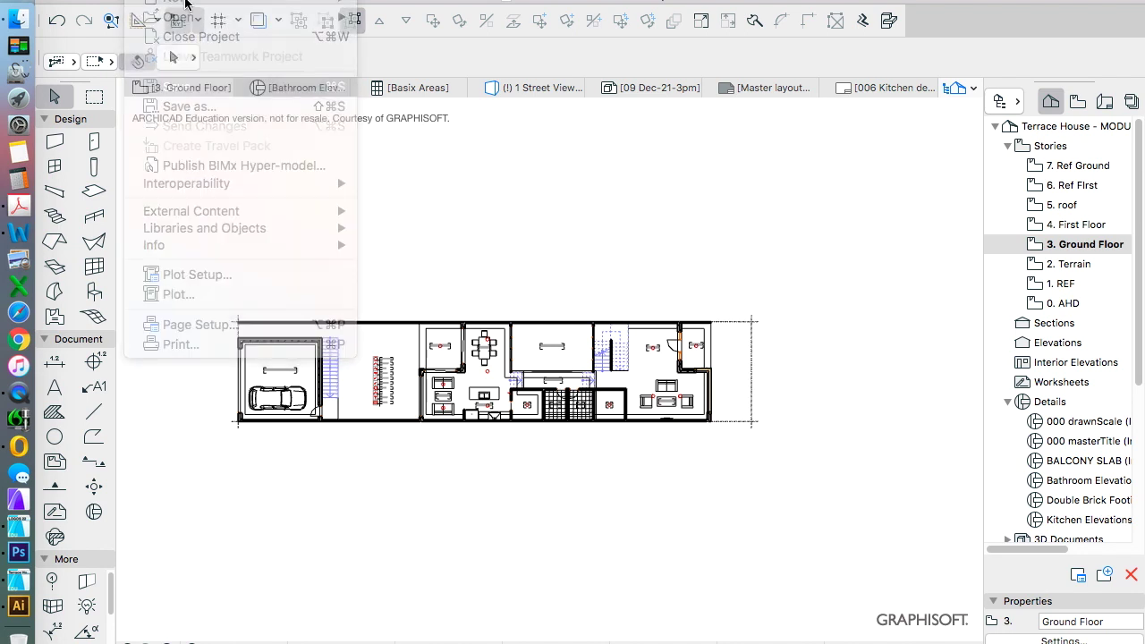
left_click(136, 1)
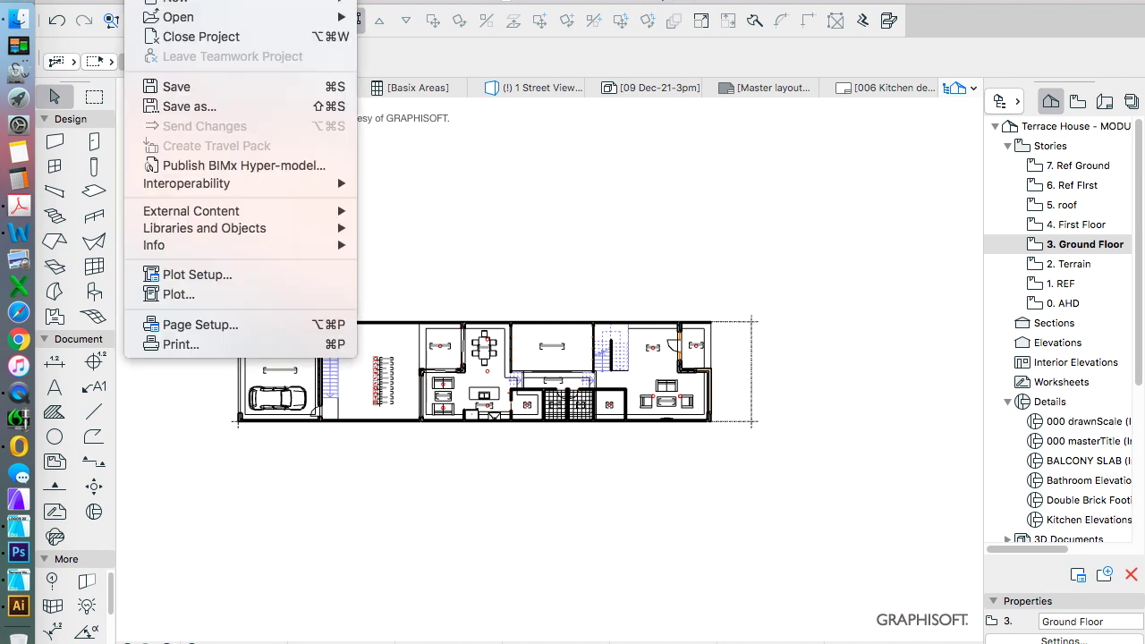
left_click(190, 107)
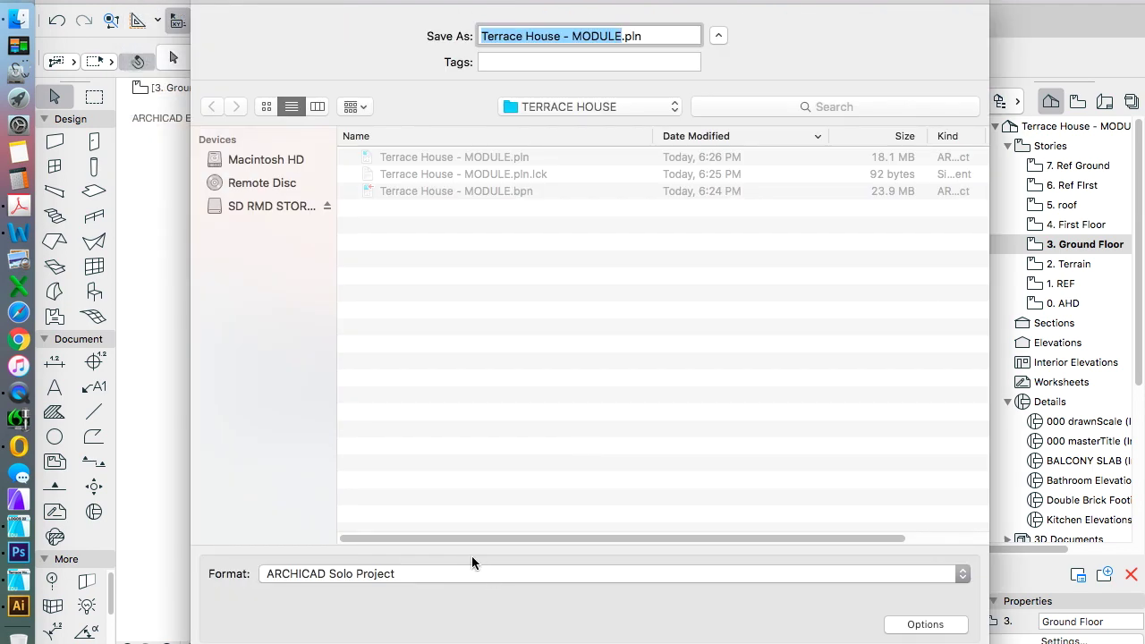
left_click(466, 570)
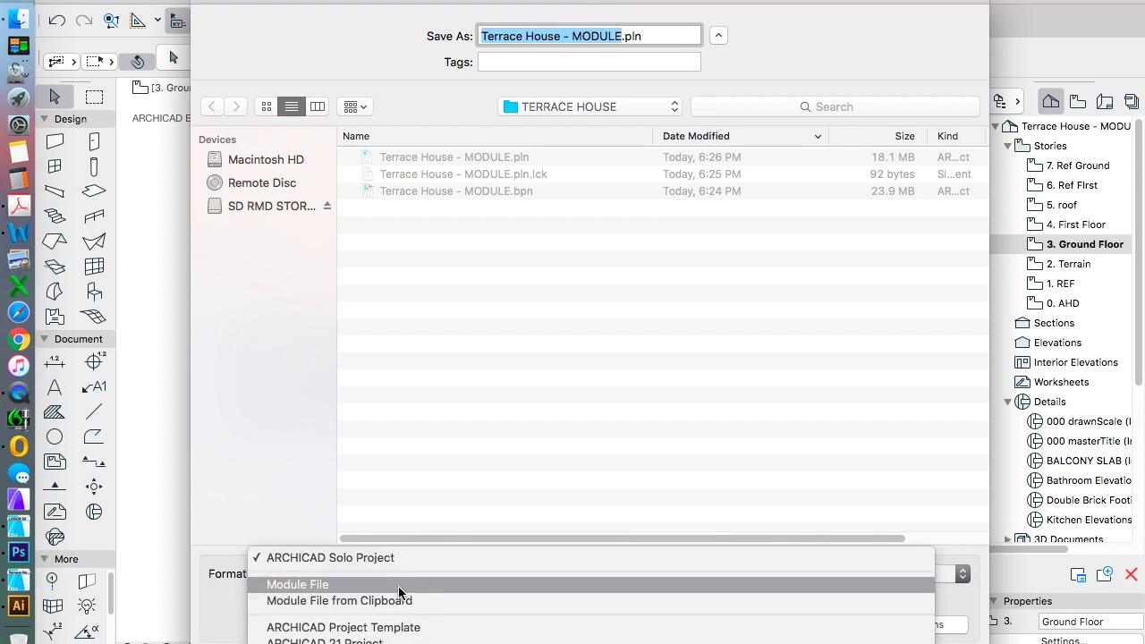
left_click(308, 585)
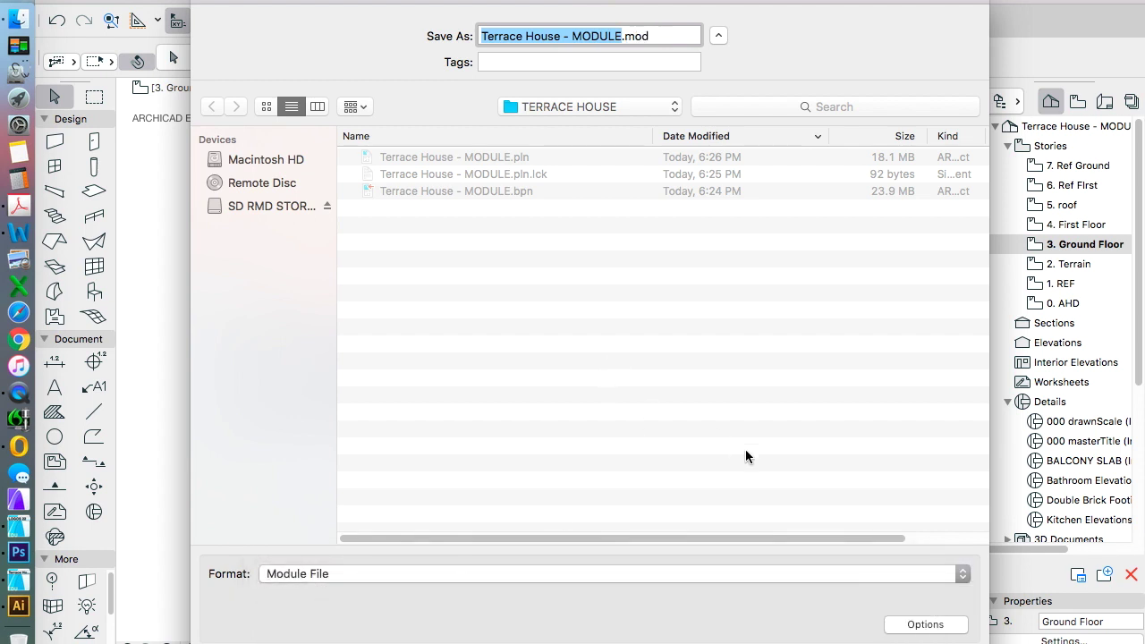
left_click(934, 627)
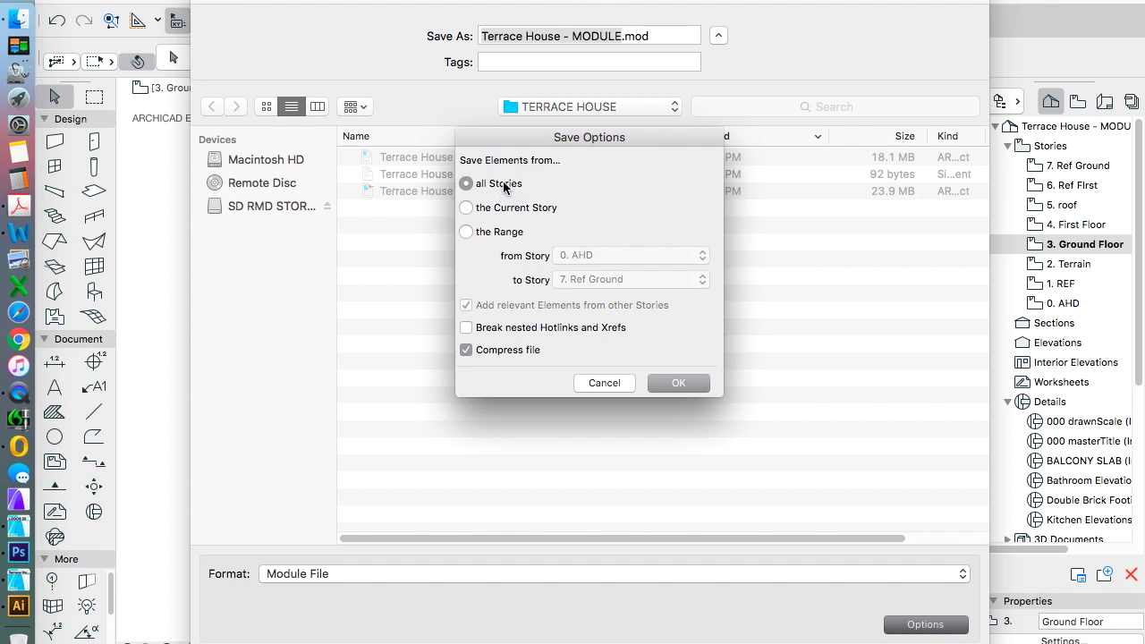
Shift the Save Options window slightly to the left.
left_click_drag(511, 137, 481, 139)
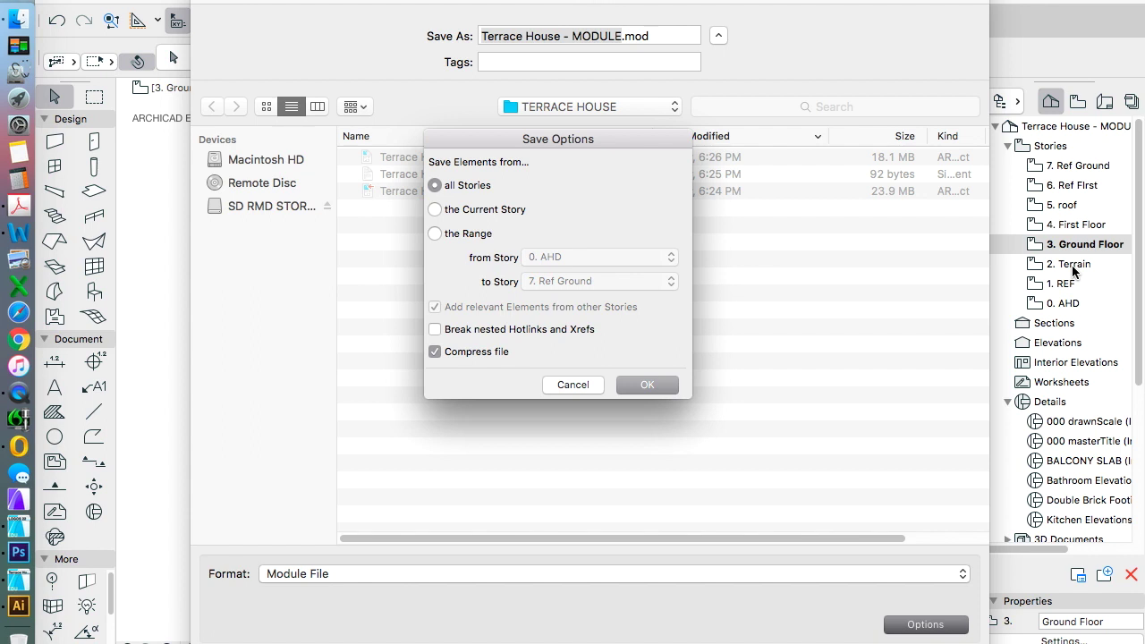
Limit the module to stories 5. roof–3. Ground Floor, breaking nested hotlinks, excluding other stories' elements.
left_click(435, 233)
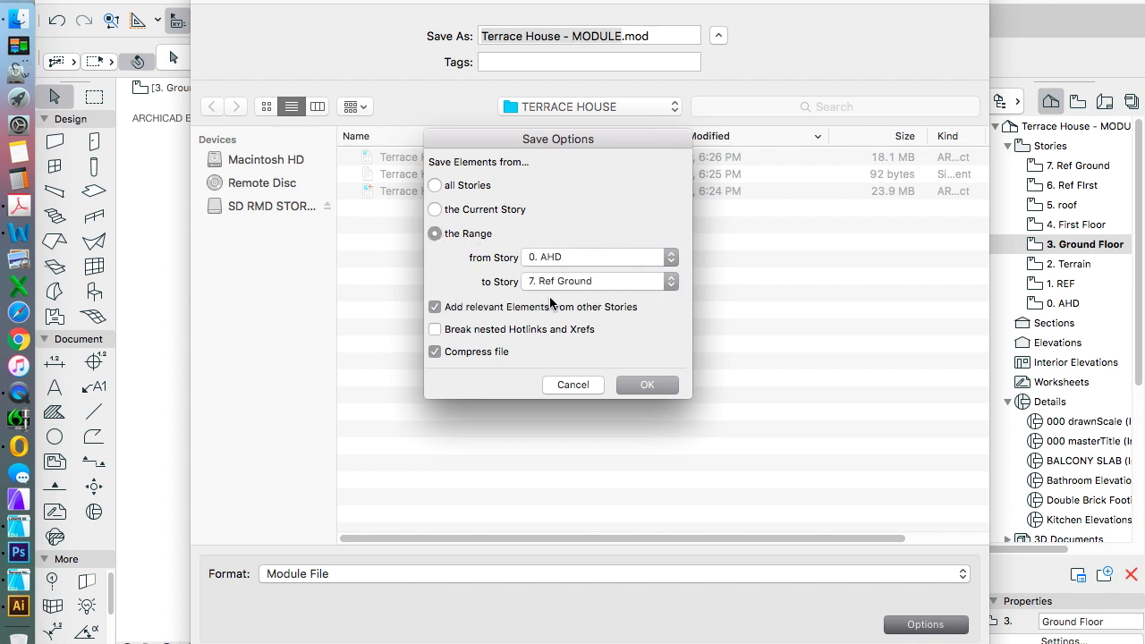
left_click(626, 282)
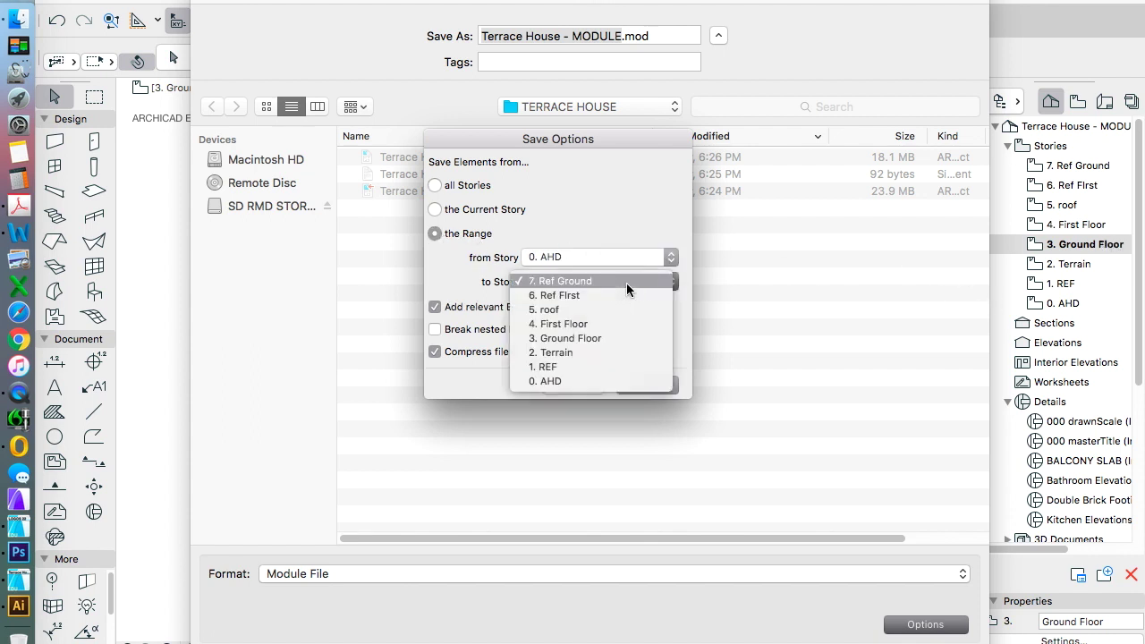
left_click(614, 337)
left_click(596, 257)
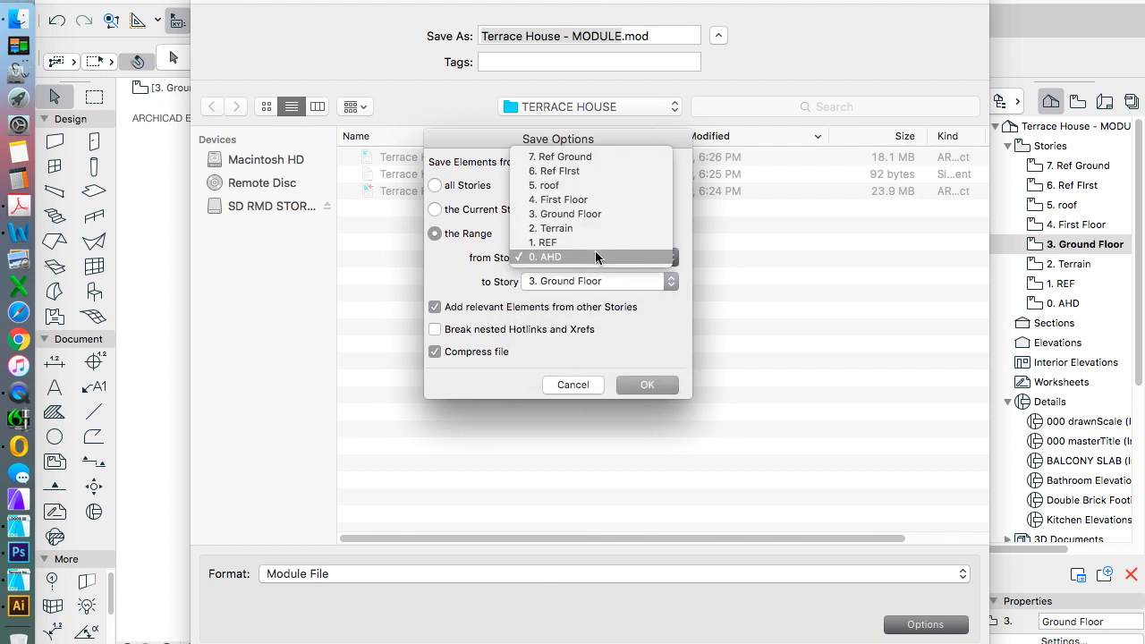
left_click(583, 185)
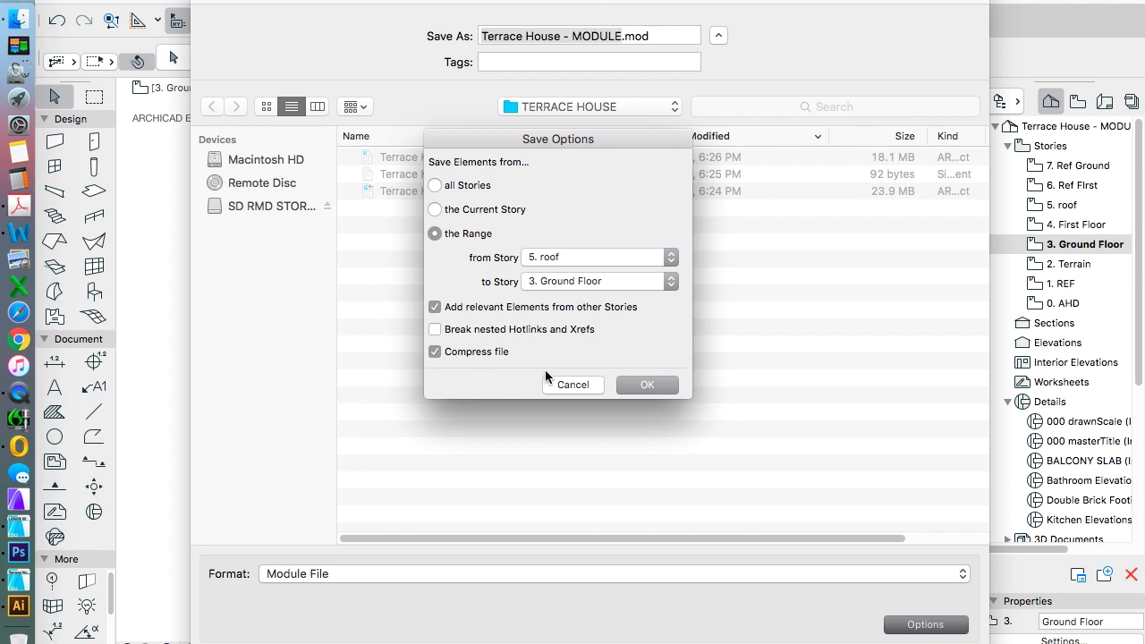
left_click(485, 331)
left_click(565, 311)
Save the module as 'Terrace House - MODULE 1.mod' and accept the floor-plan-only data loss warning.
left_click(647, 384)
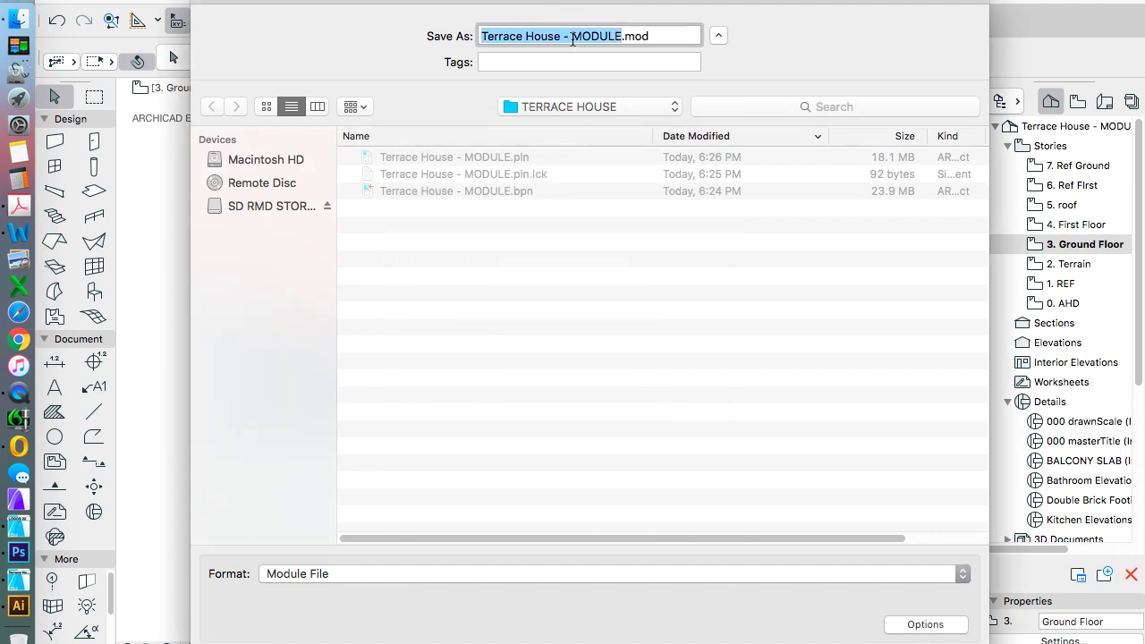
left_click(621, 35)
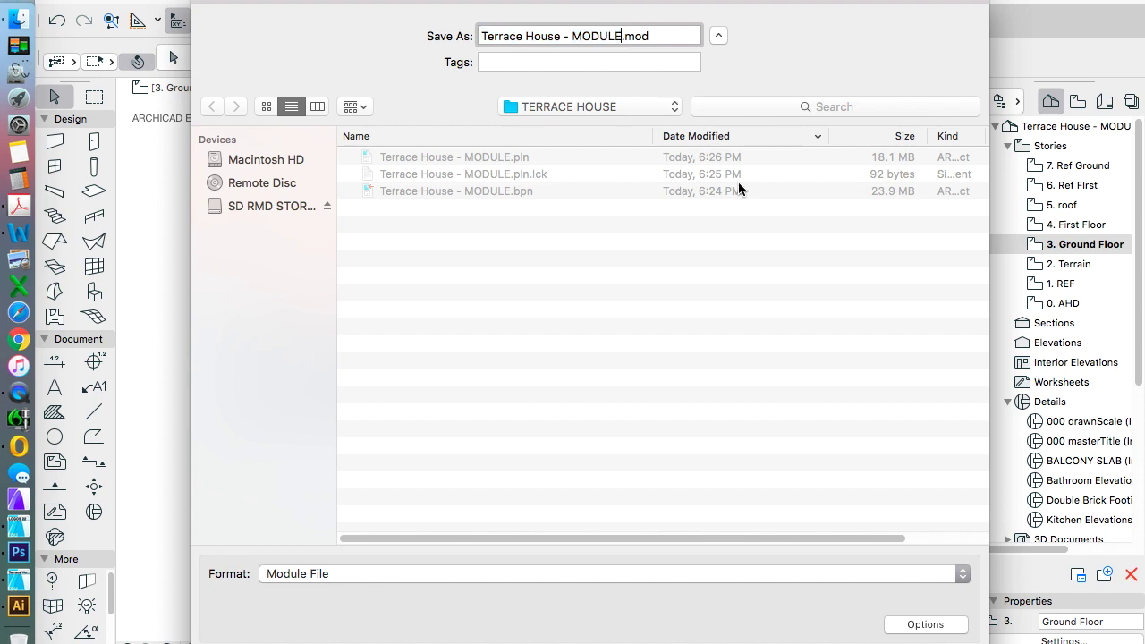
type("1")
key("Return")
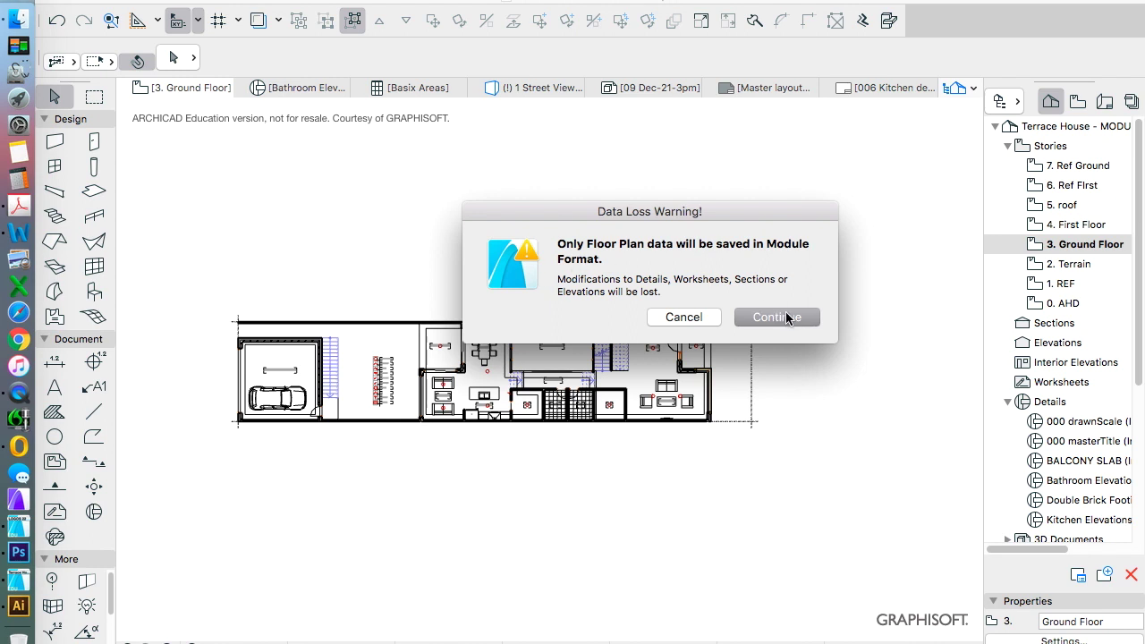
left_click(794, 318)
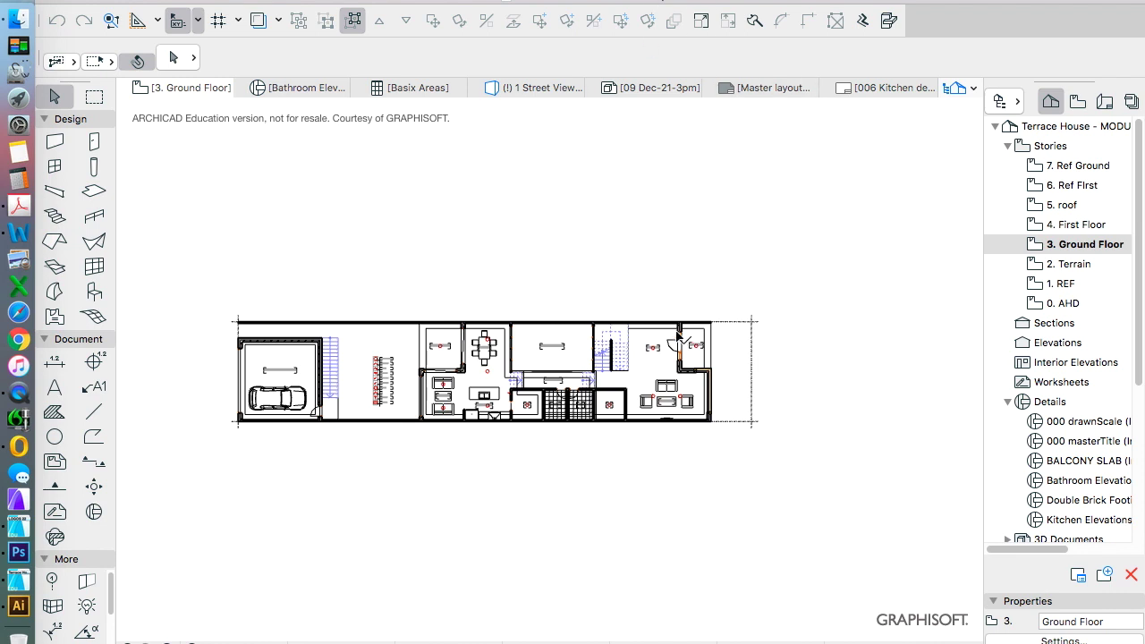
Scroll the Ground Floor plan, then go to the File menu for recent projects.
scroll(742, 333, "down", 1)
scroll(741, 333, "down", 1)
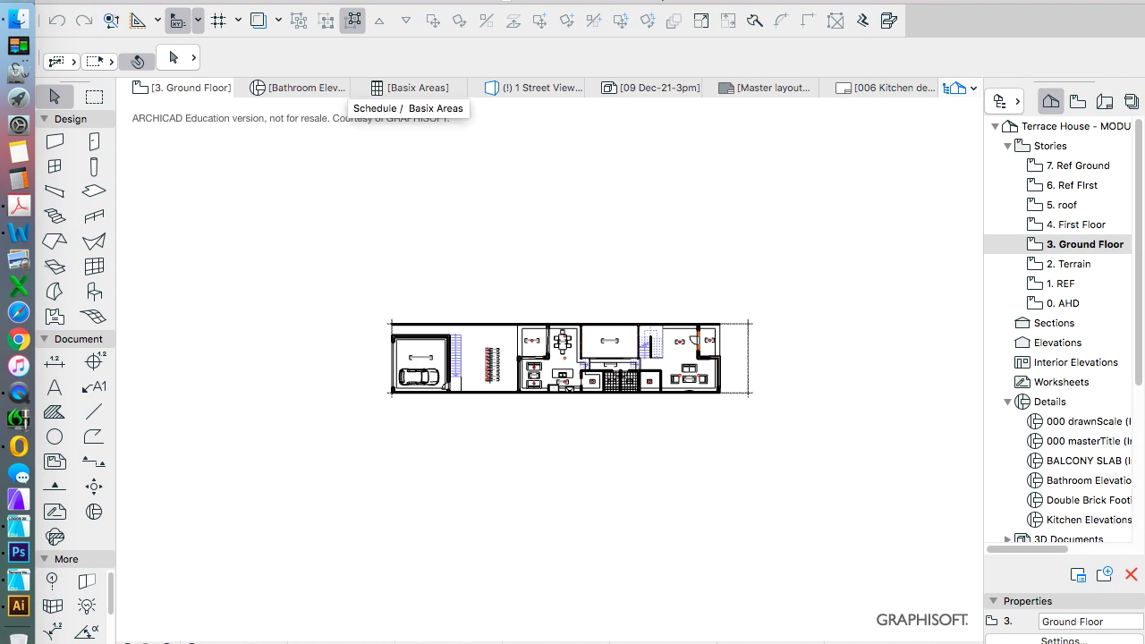
left_click(147, 0)
Reopen Sample - Terrace Houses.pln from the recent files list.
mouse_move(209, 18)
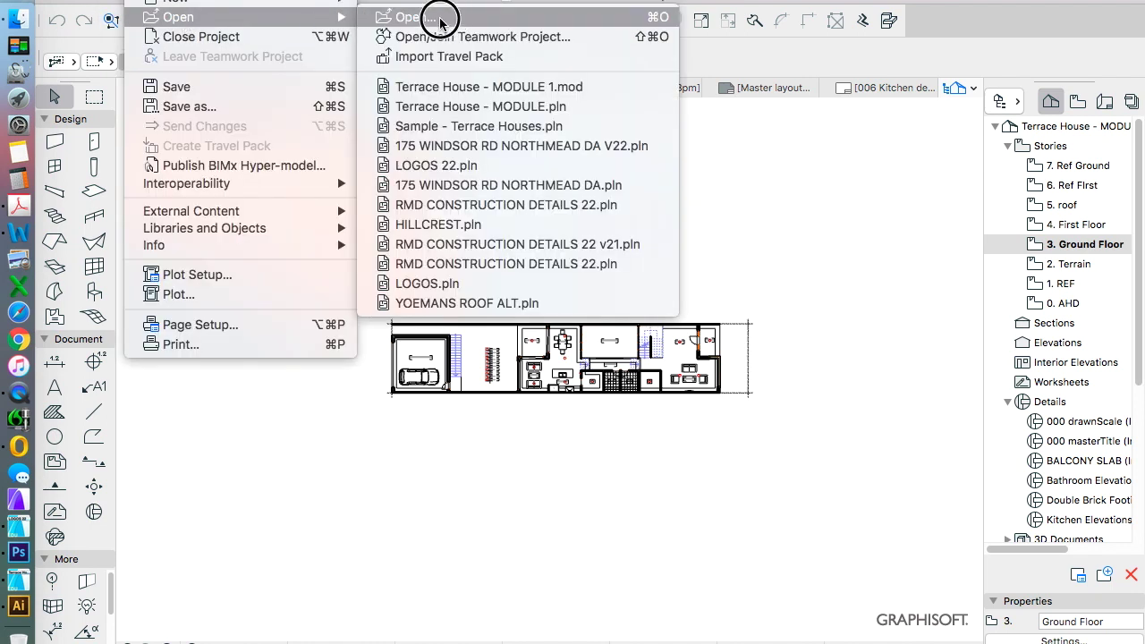
left_click(507, 130)
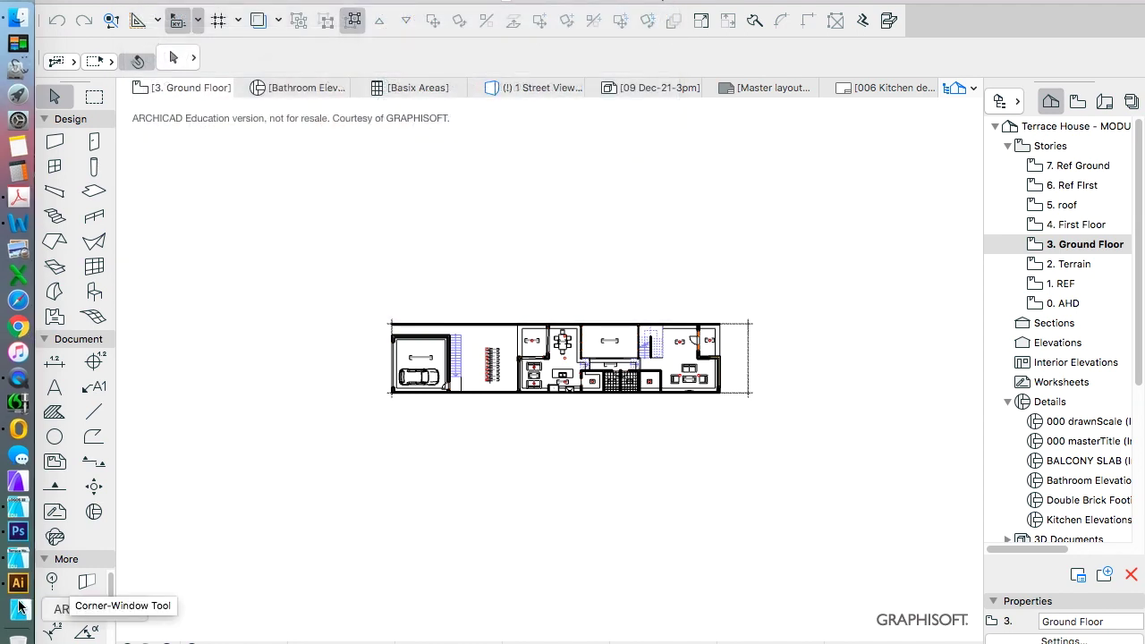